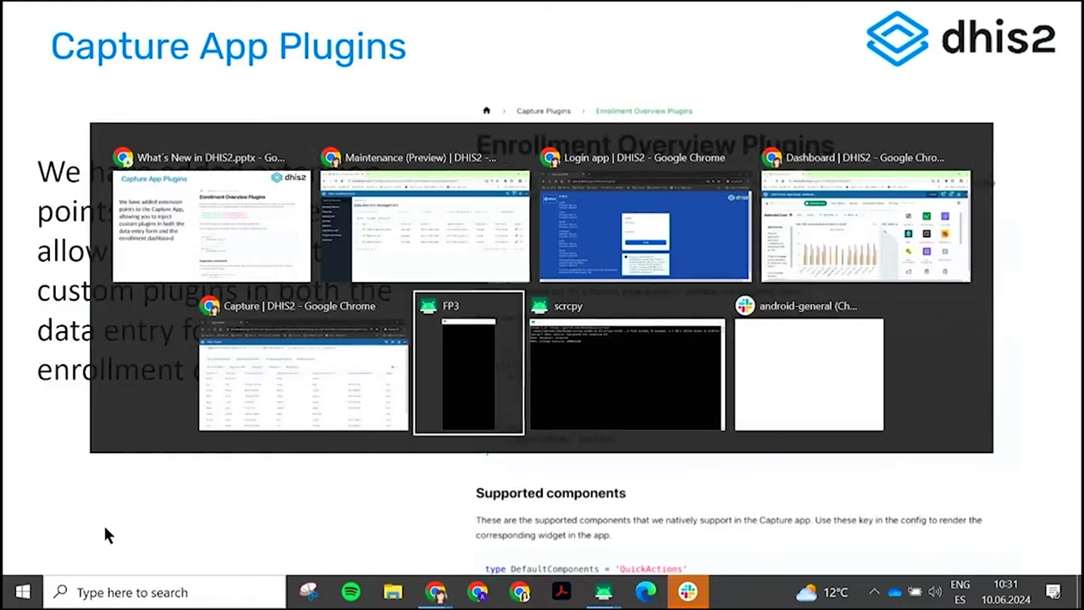
pyautogui.hotkey('alt', 'Tab')
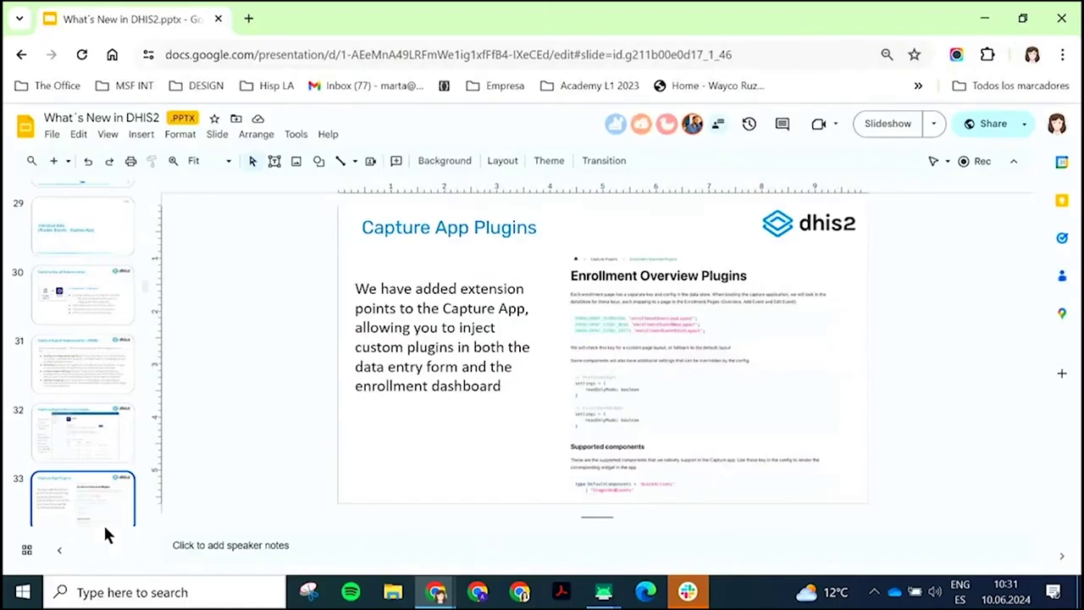
# Bring up the Chrome window previews from the taskbar to leave the slideshow
pyautogui.moveTo(436, 592)
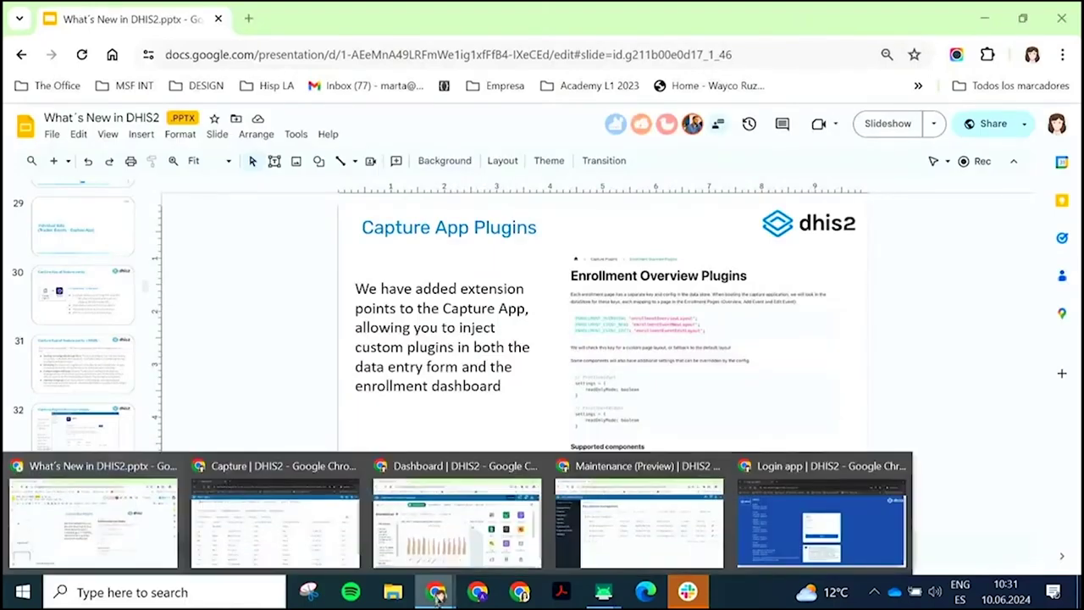
# From the Maintenance window, find the App Management app by searching 'app' and open it
pyautogui.moveTo(576, 520)
pyautogui.click(576, 520)
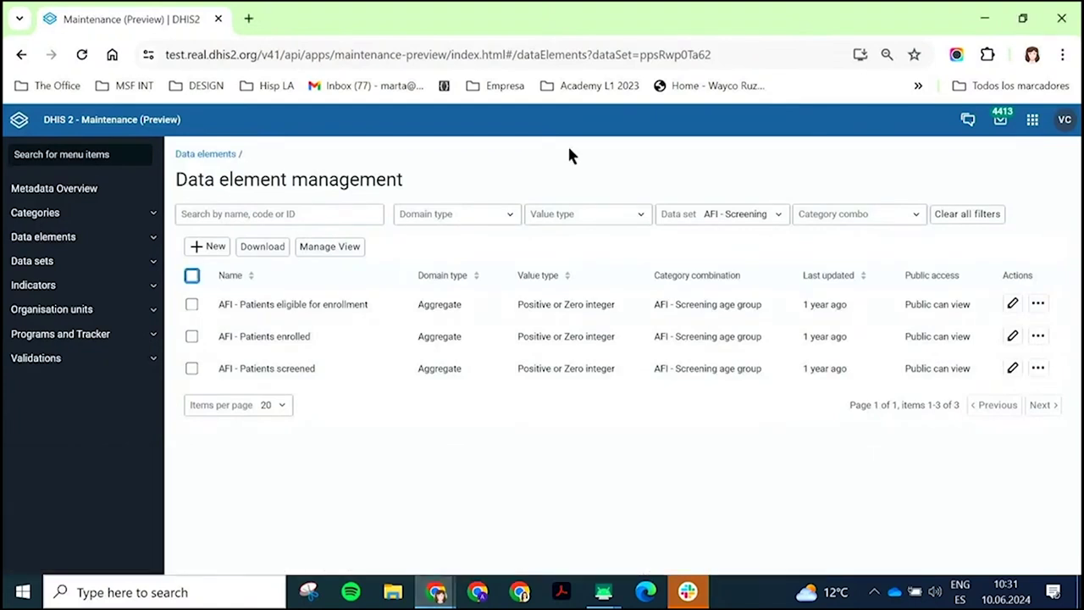
pyautogui.click(1032, 122)
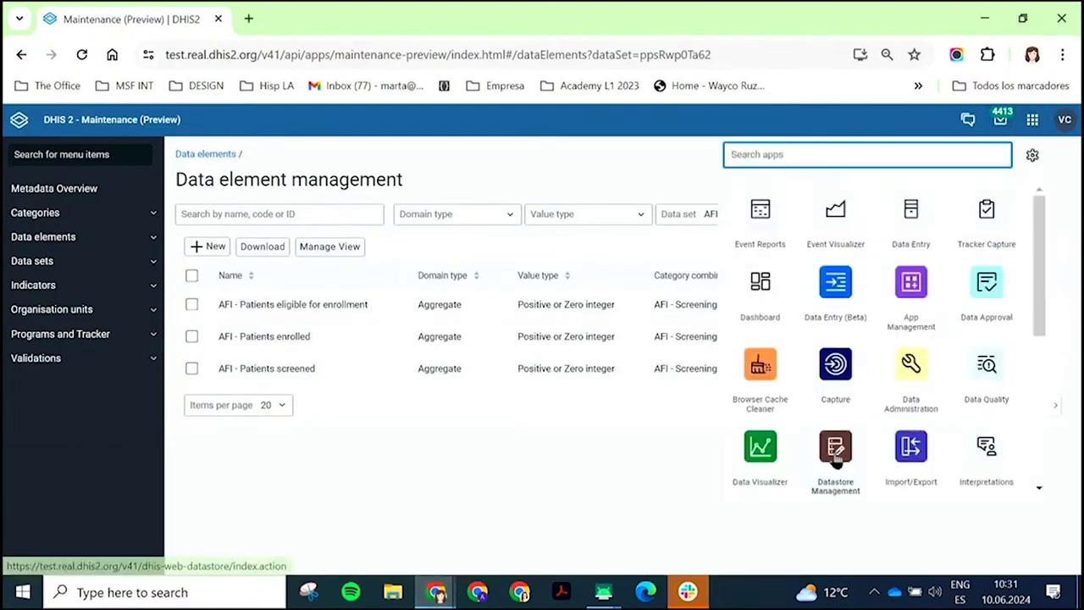
pyautogui.write('app')
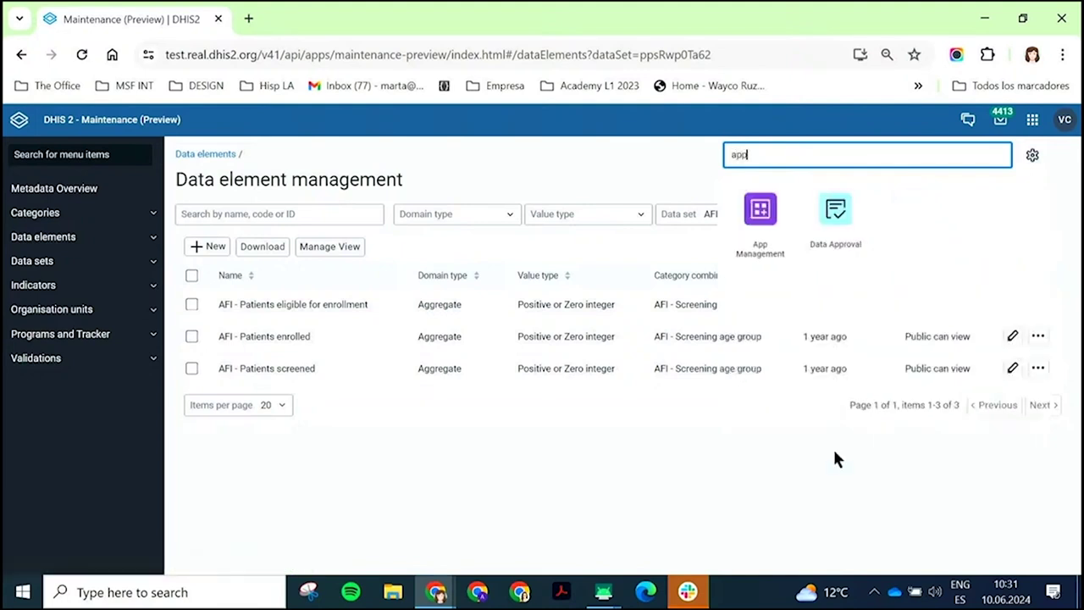
pyautogui.click(767, 228)
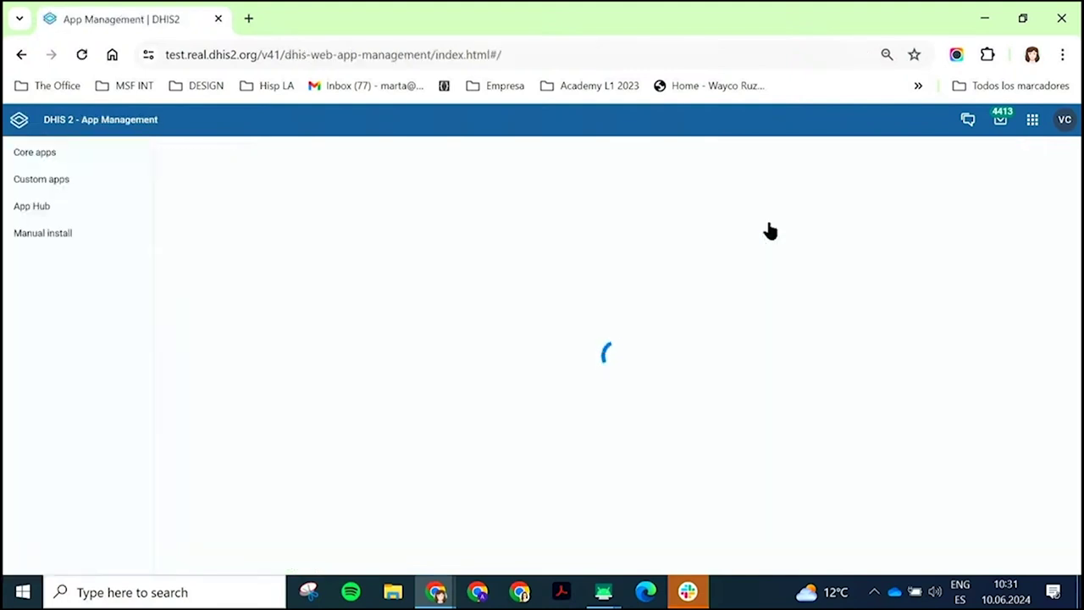
# Browse the App Hub and open the Capture Growth Chart app's details page
pyautogui.click(34, 207)
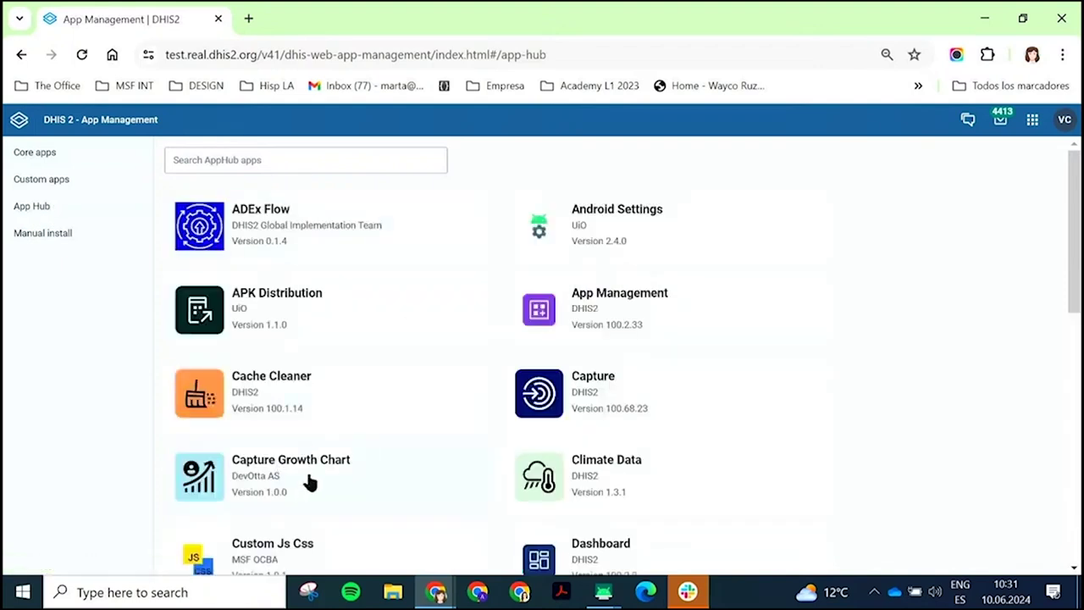
pyautogui.click(308, 480)
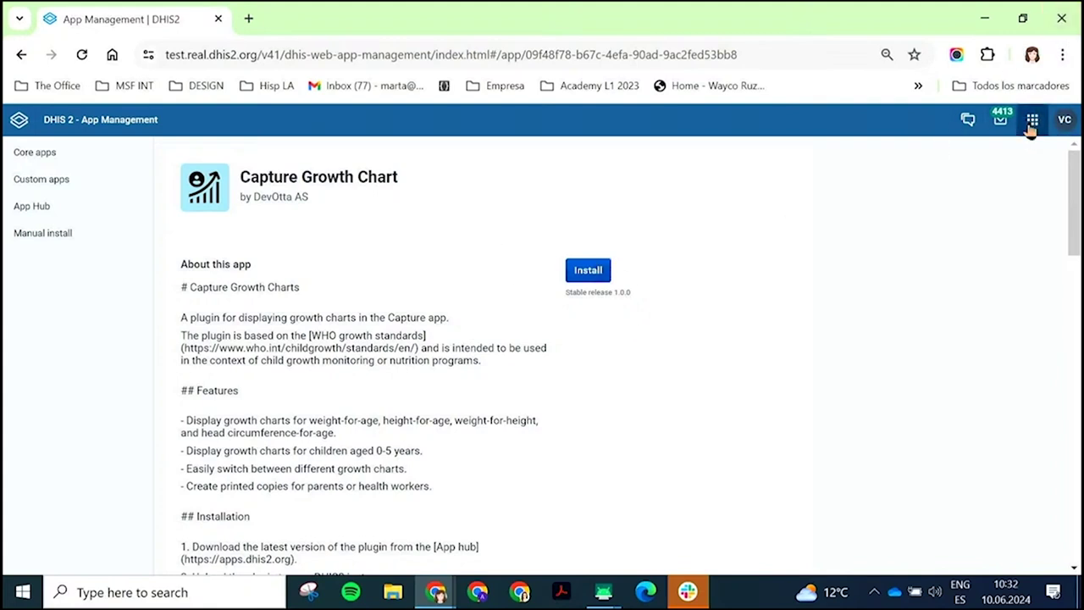
pyautogui.click(1031, 121)
# In Datastore Management, show the capture-growth-chart config key as JSON code
pyautogui.click(835, 442)
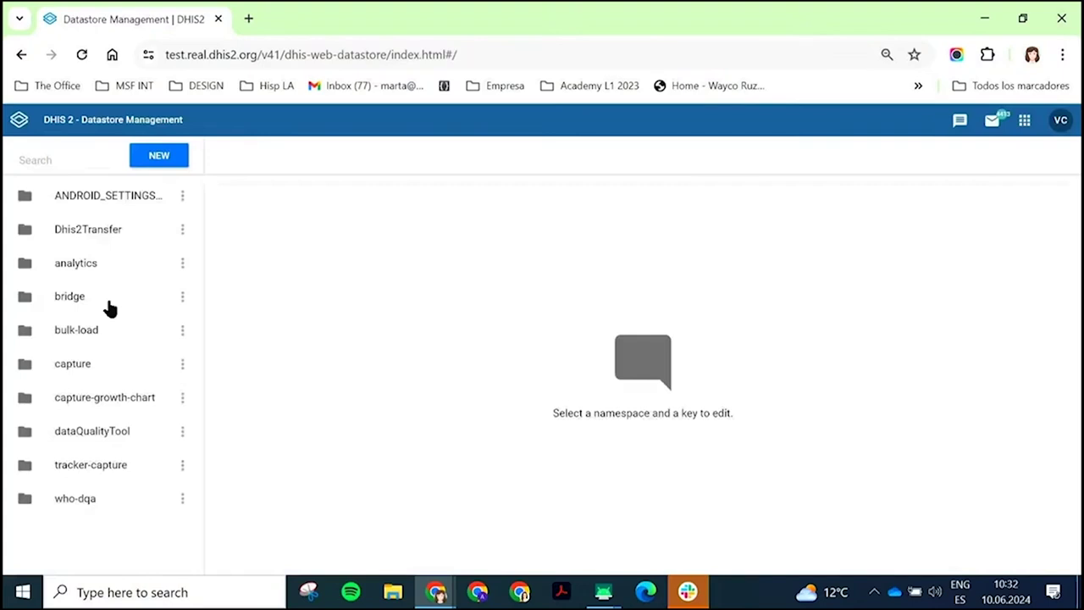
pyautogui.click(152, 405)
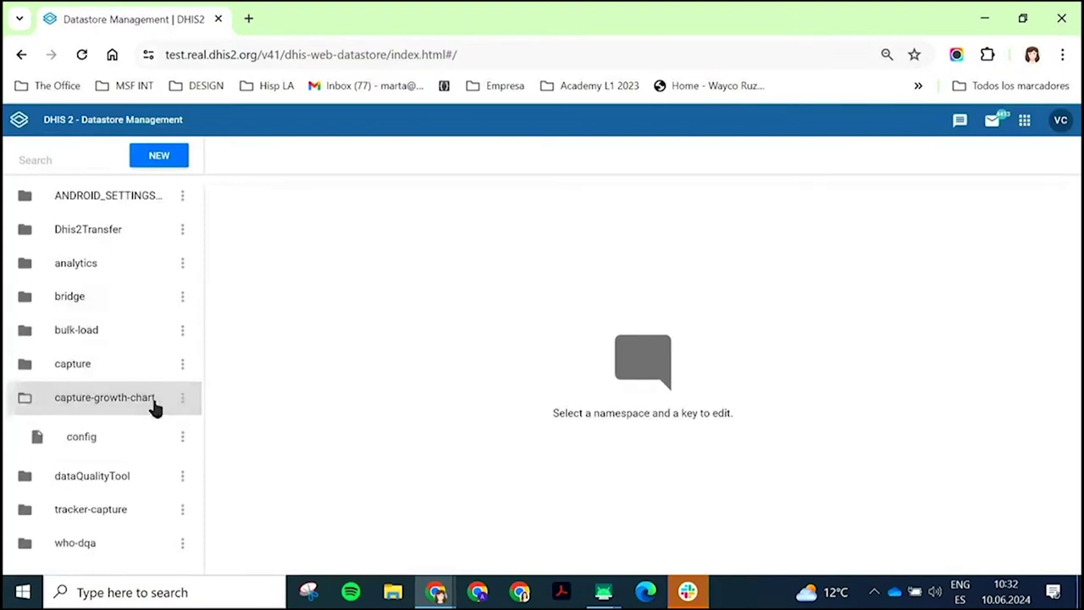
pyautogui.click(95, 442)
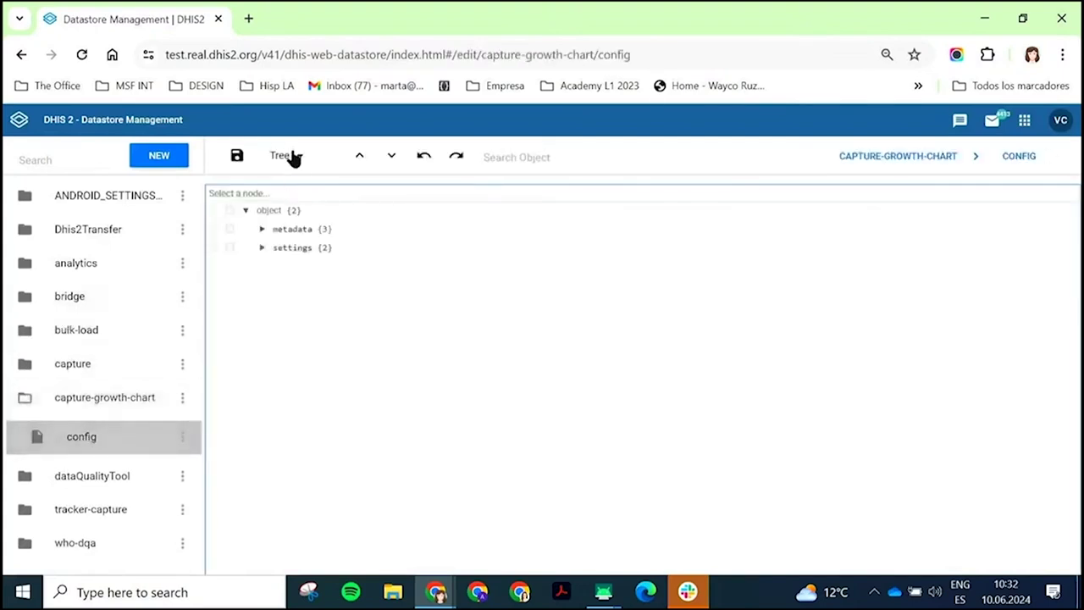
pyautogui.click(292, 157)
pyautogui.click(293, 182)
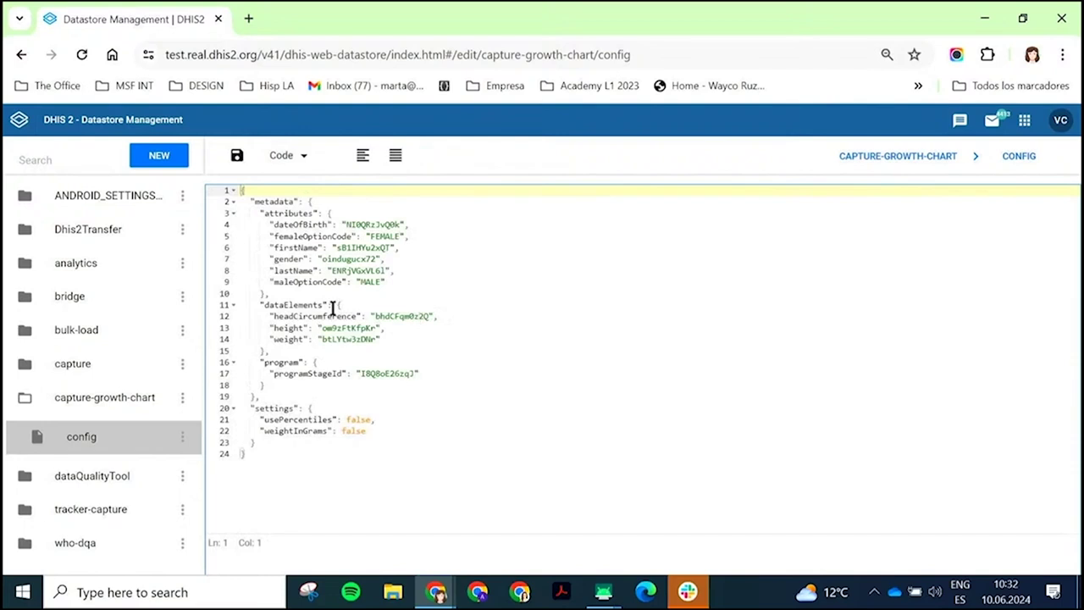
# Show capture's enrollmentOverviewLayout as JSON and highlight the growth chart plugin entry, lines 13–15
pyautogui.click(100, 373)
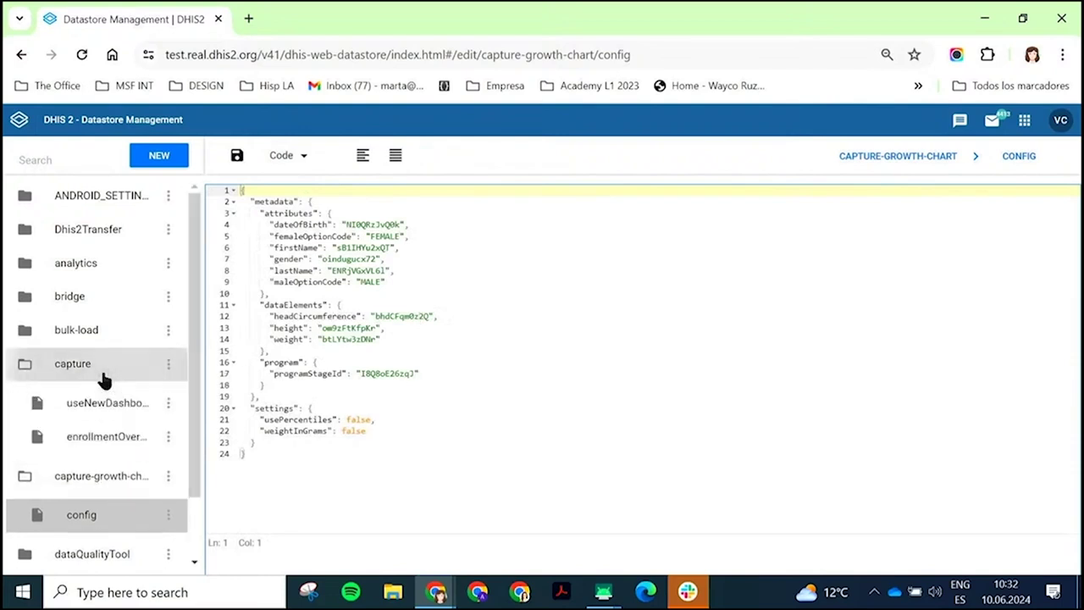
pyautogui.click(125, 440)
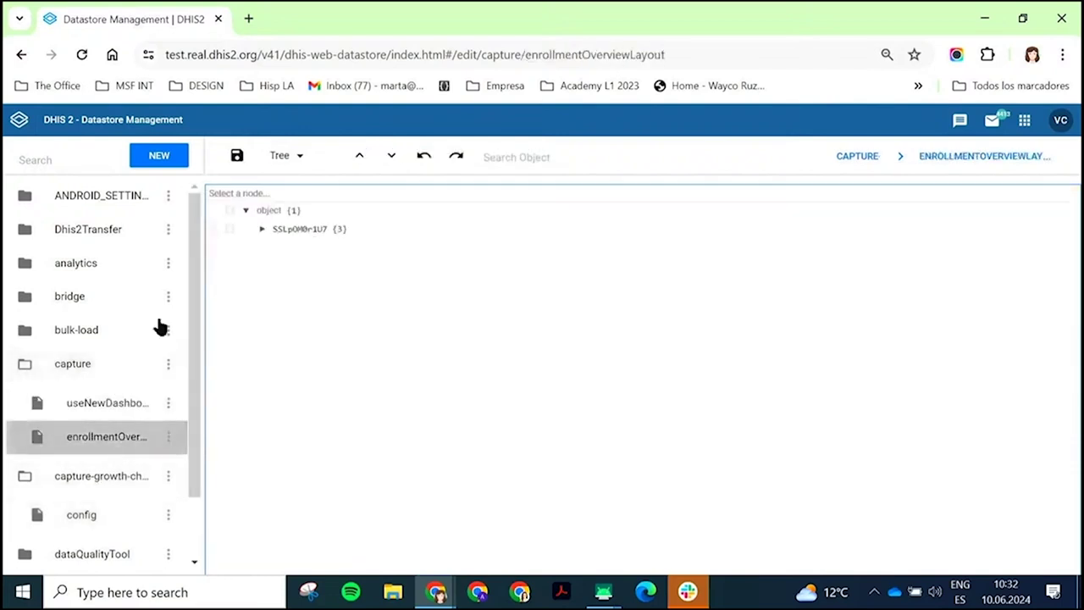
pyautogui.click(279, 161)
pyautogui.click(293, 181)
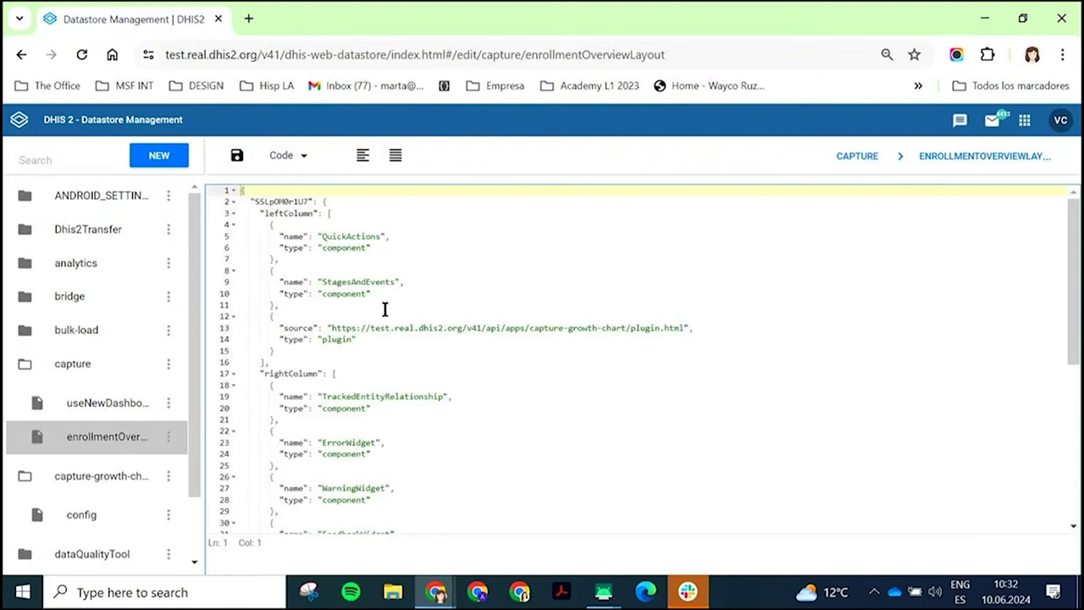
pyautogui.moveTo(365, 346); pyautogui.dragTo(262, 329)
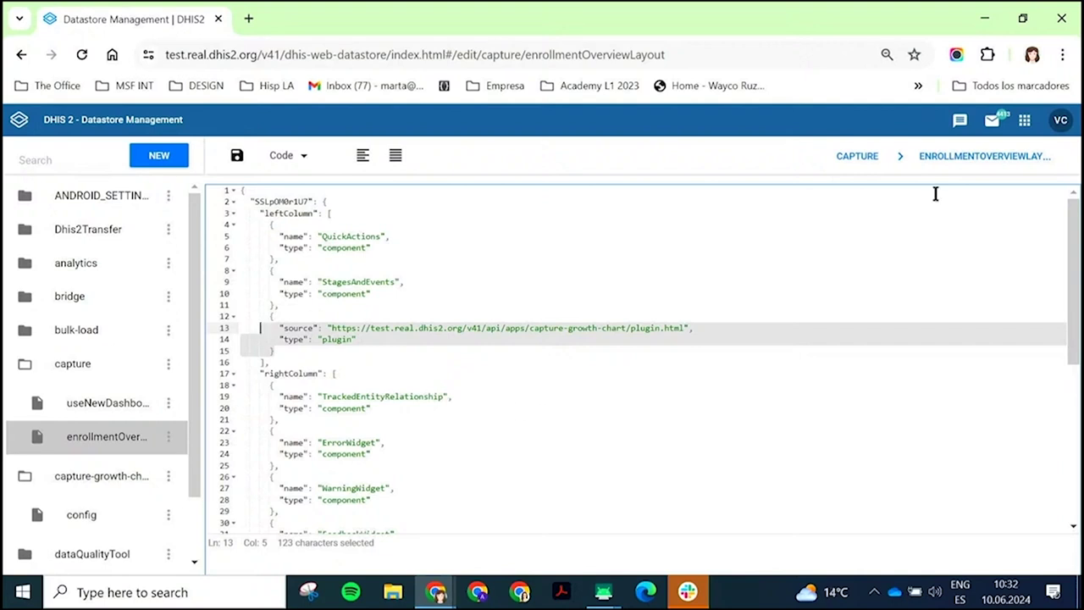
pyautogui.click(1026, 124)
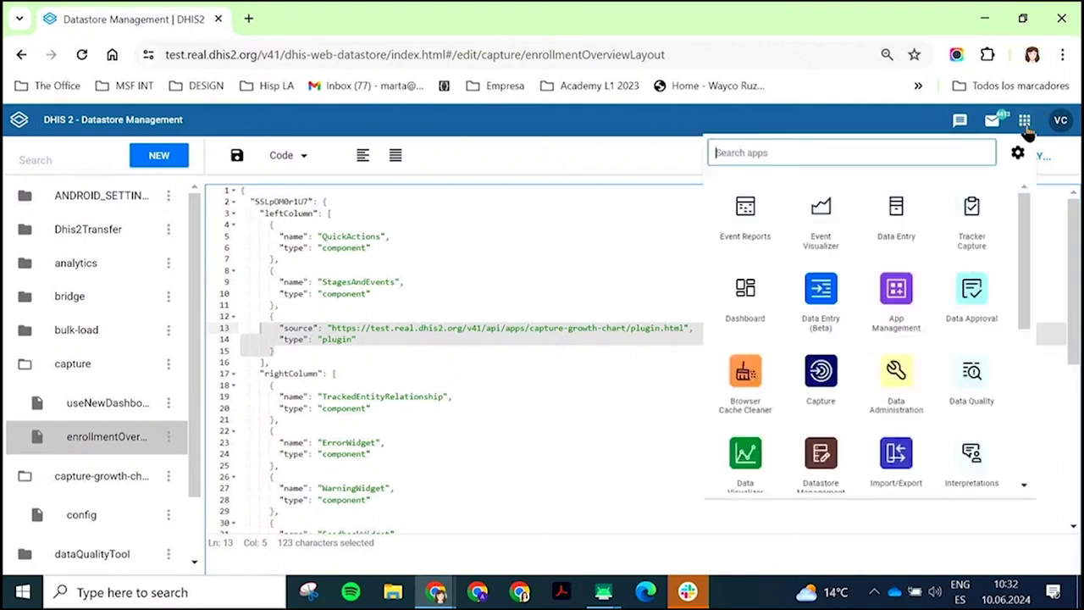
pyautogui.click(818, 389)
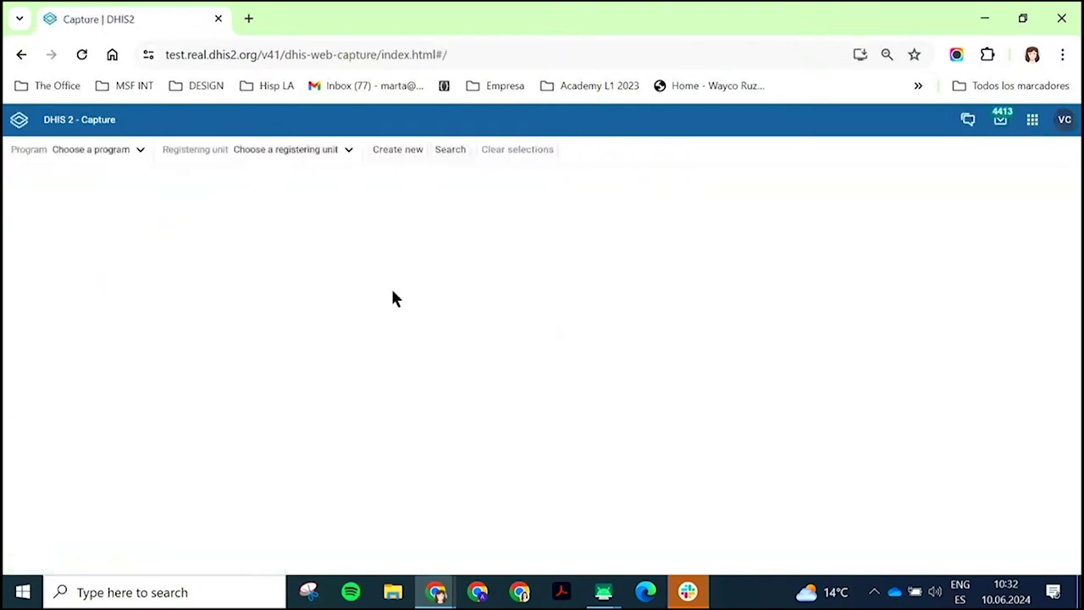
# Select the Electronic Immunization Registry program and the 0001 CH Mahosot registering unit
pyautogui.click(136, 148)
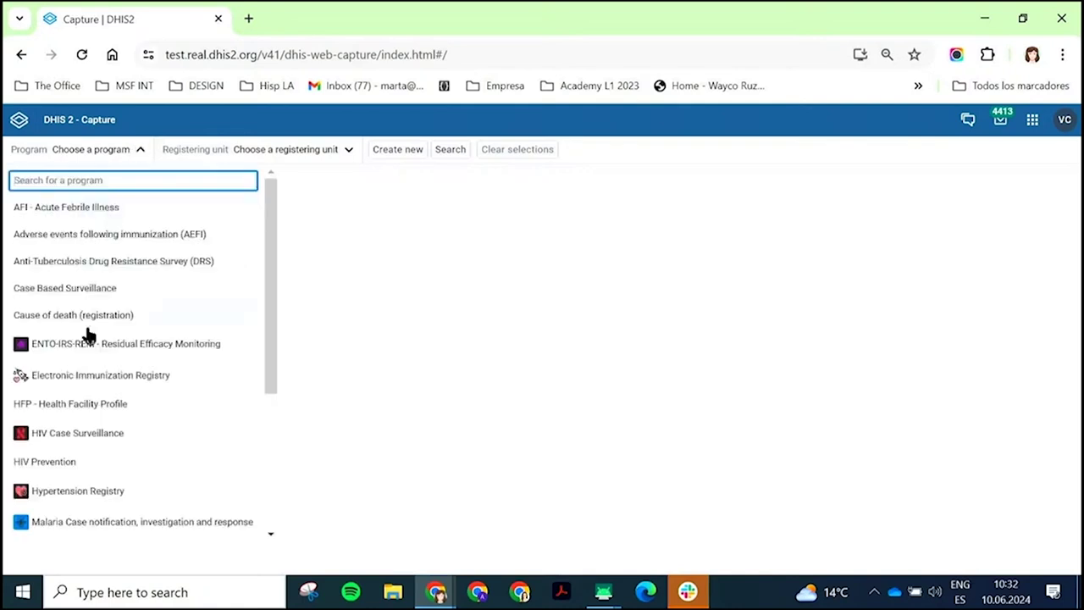
pyautogui.click(105, 373)
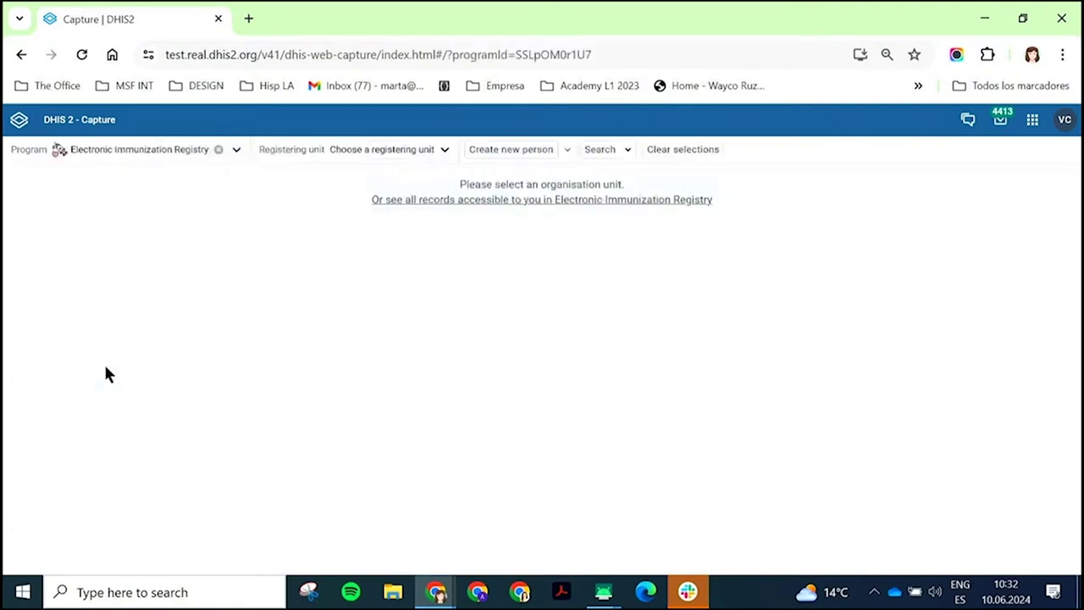
pyautogui.click(399, 161)
pyautogui.click(380, 311)
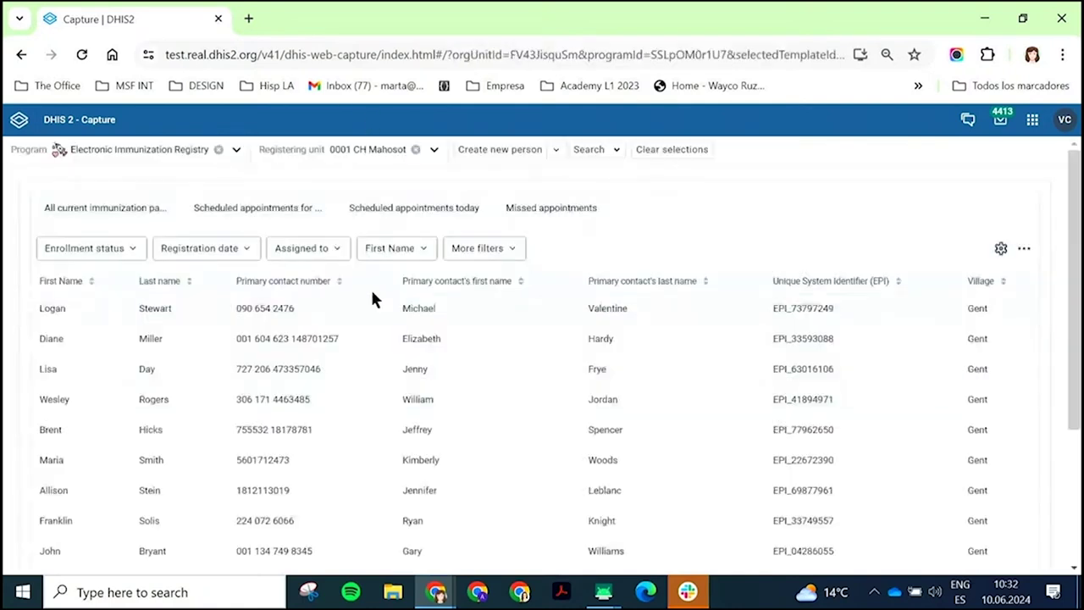
# Open the first person's enrollment dashboard and scroll down to the Growth Chart plugin
pyautogui.click(547, 307)
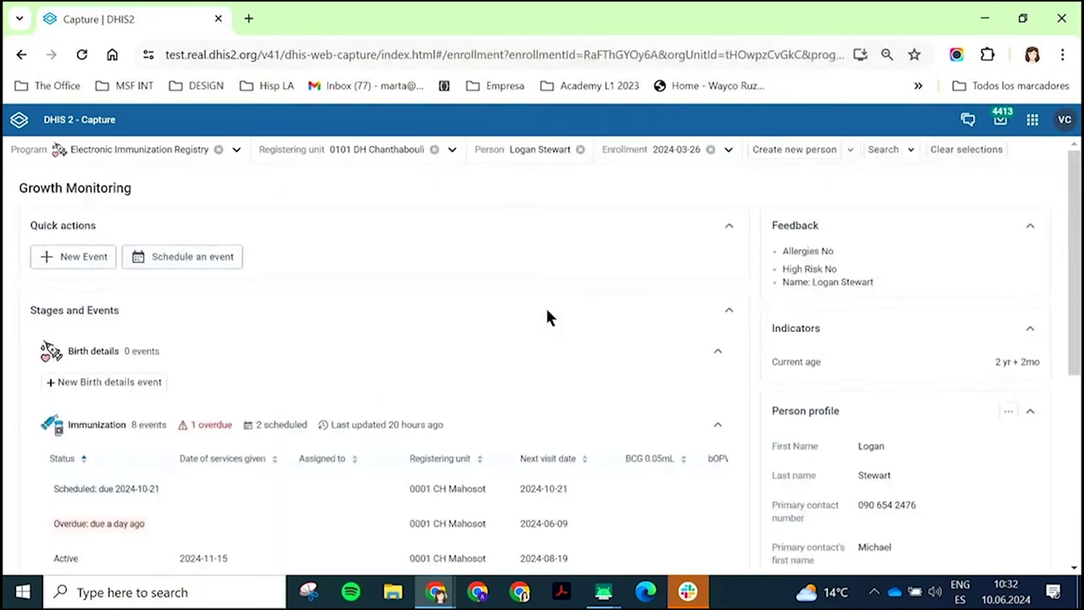
pyautogui.scroll(-10, 560, 341)
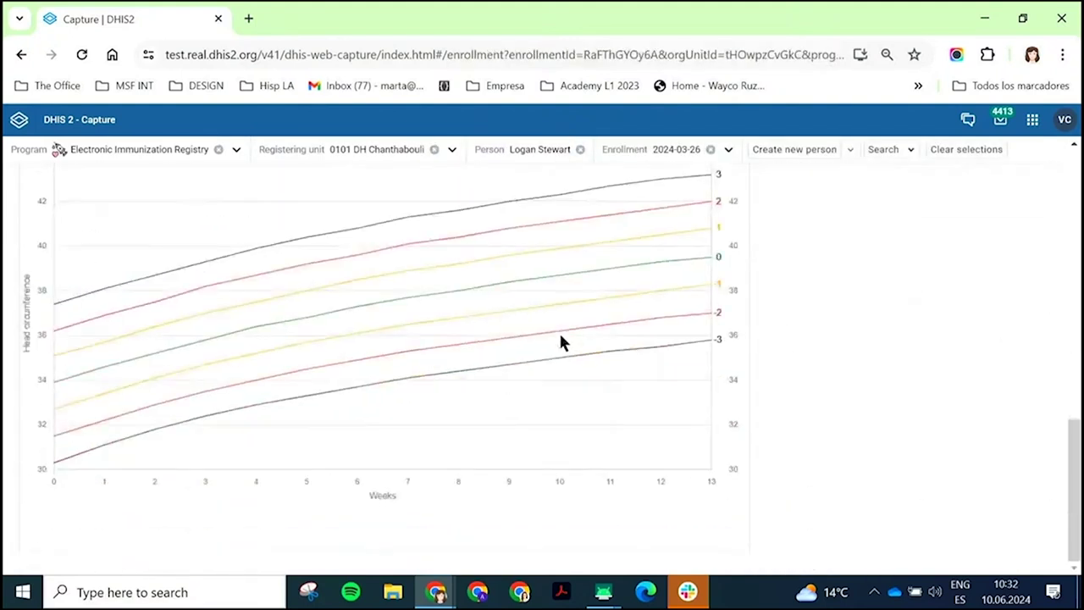
pyautogui.scroll(8, 561, 341)
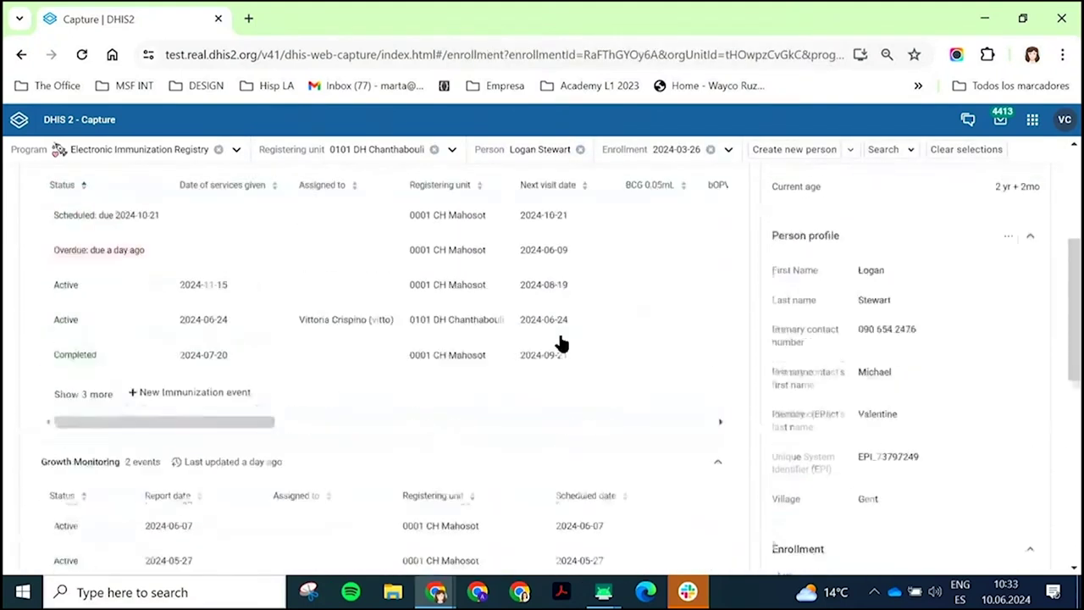
pyautogui.scroll(4, 561, 343)
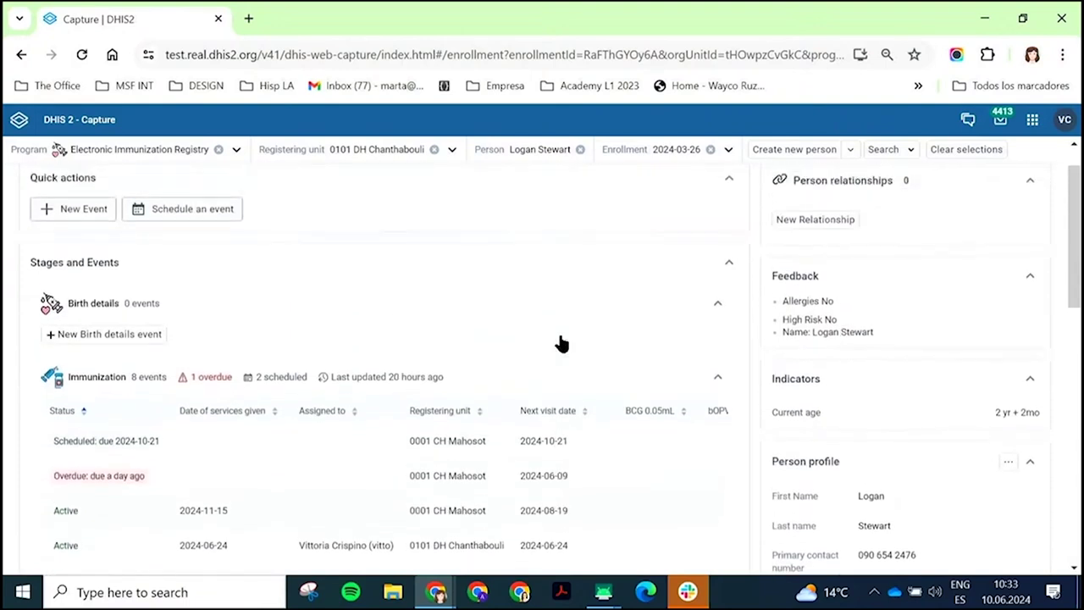
pyautogui.scroll(1, 560, 343)
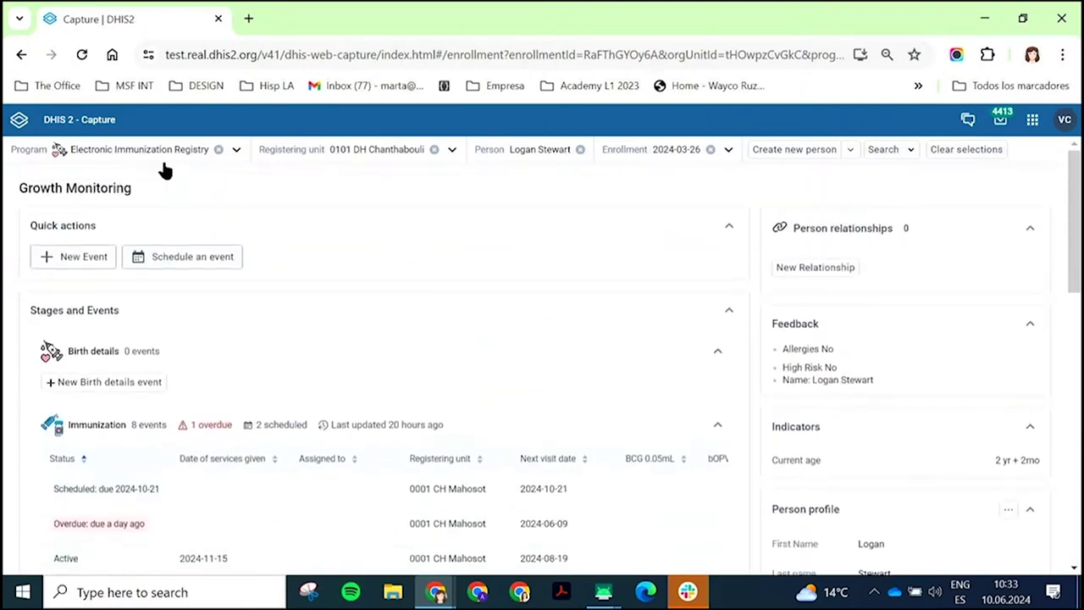
pyautogui.scroll(-1, 477, 361)
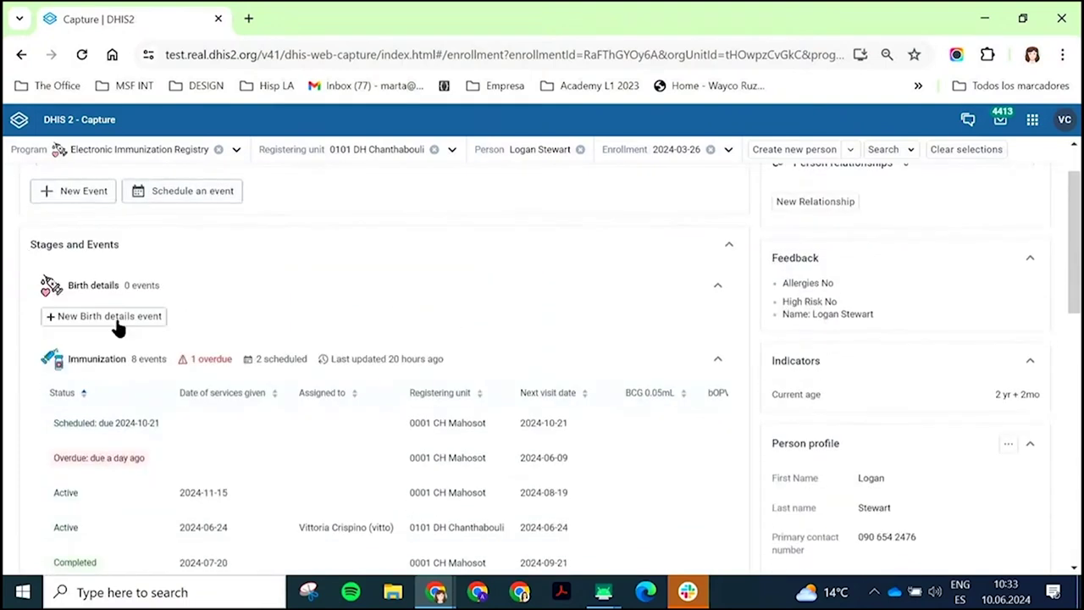
pyautogui.scroll(-2, 458, 278)
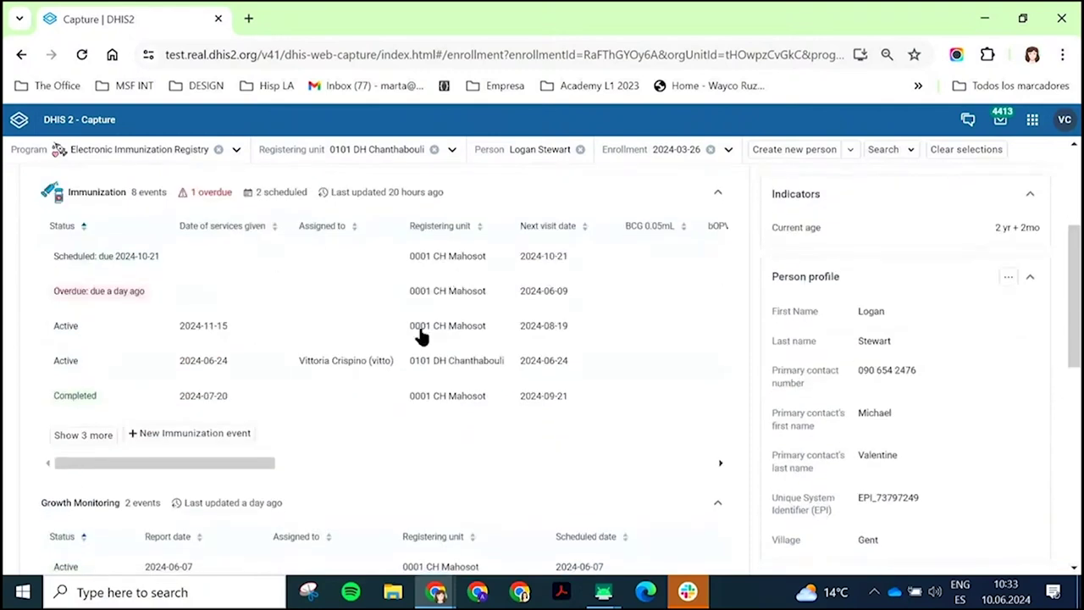
pyautogui.scroll(-2, 491, 430)
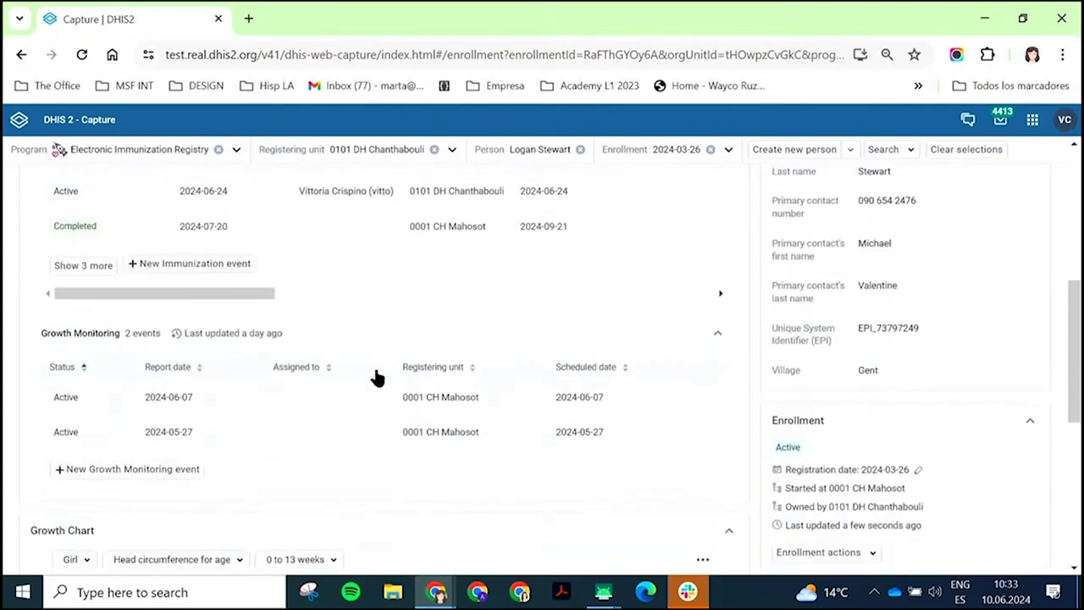
pyautogui.scroll(-4, 485, 464)
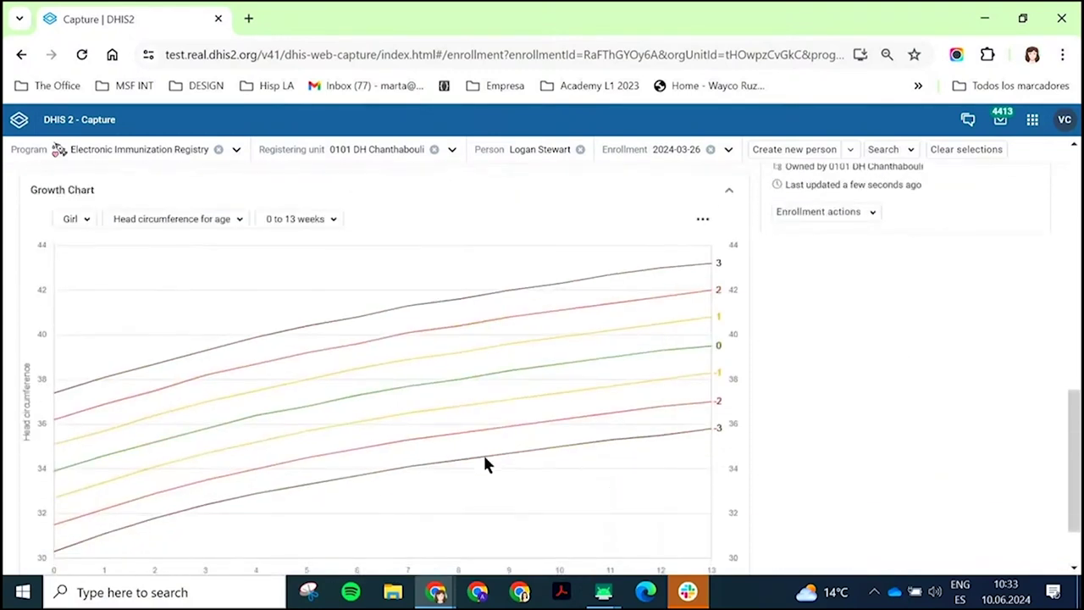
pyautogui.click(86, 221)
# Set the Growth Chart sex to Boy and the chart type to Weight for age
pyautogui.click(71, 240)
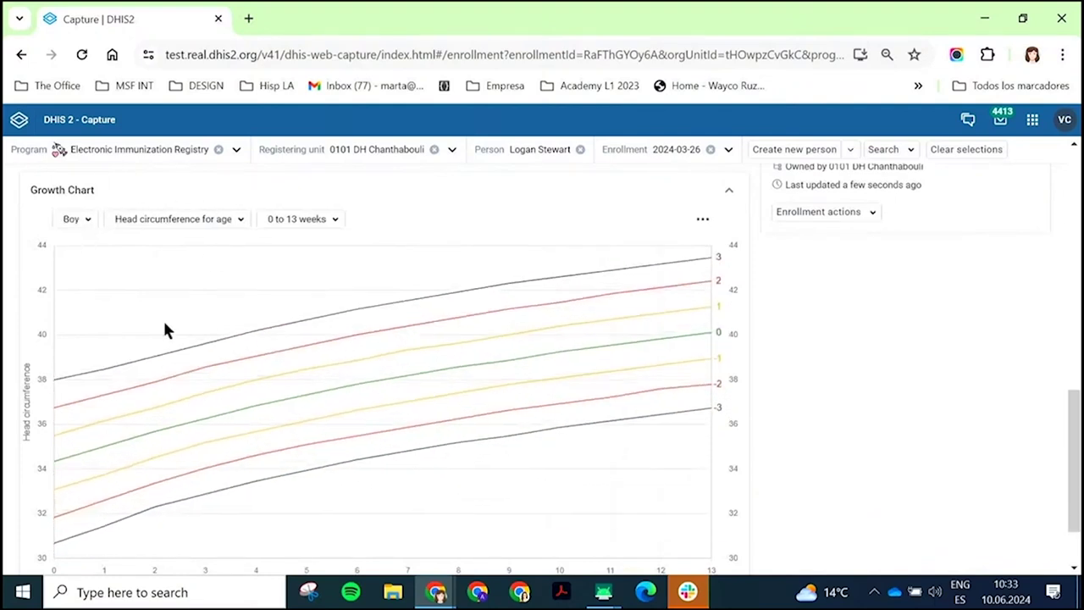
pyautogui.click(237, 220)
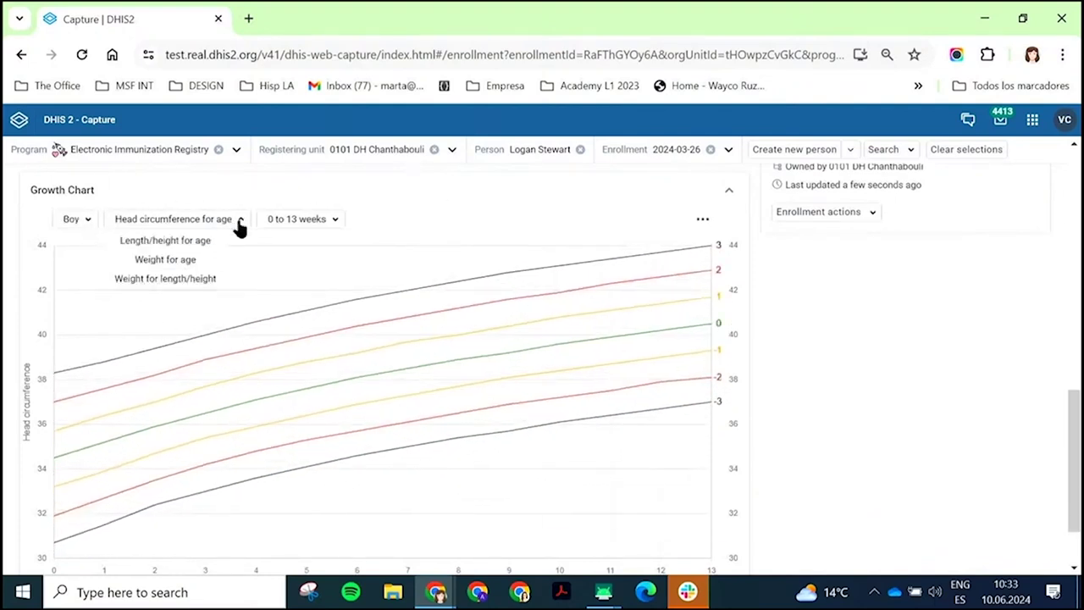
pyautogui.click(182, 259)
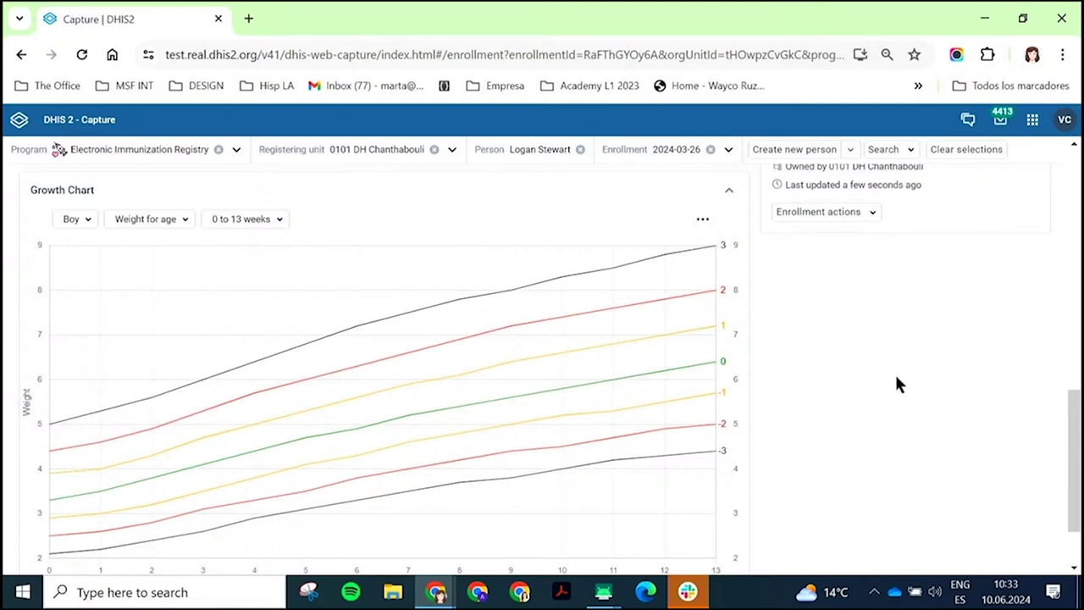
pyautogui.scroll(7, 899, 385)
pyautogui.scroll(3, 899, 384)
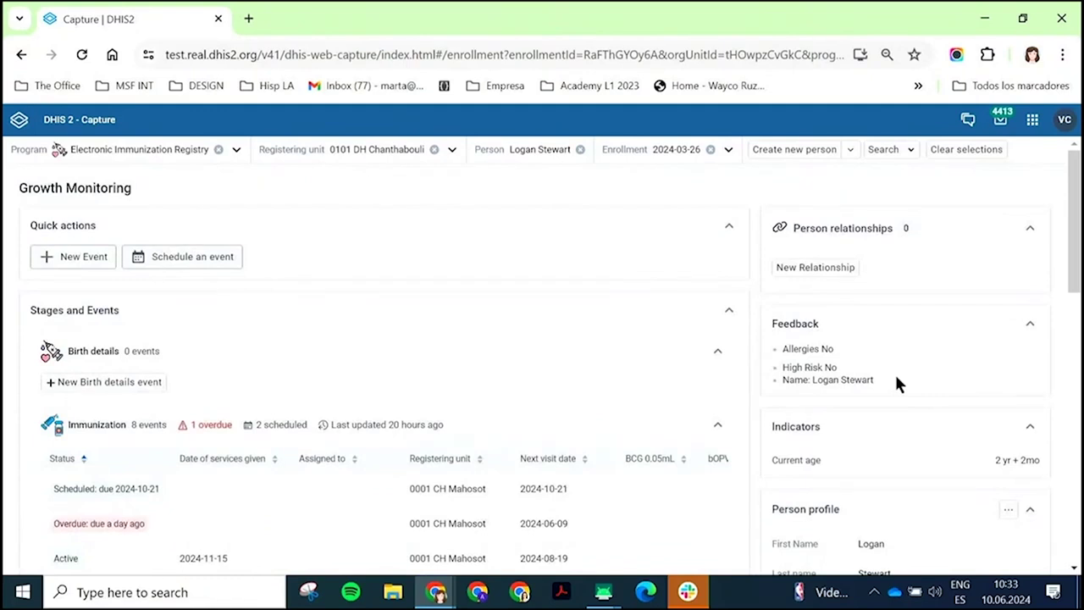
pyautogui.scroll(-5, 899, 385)
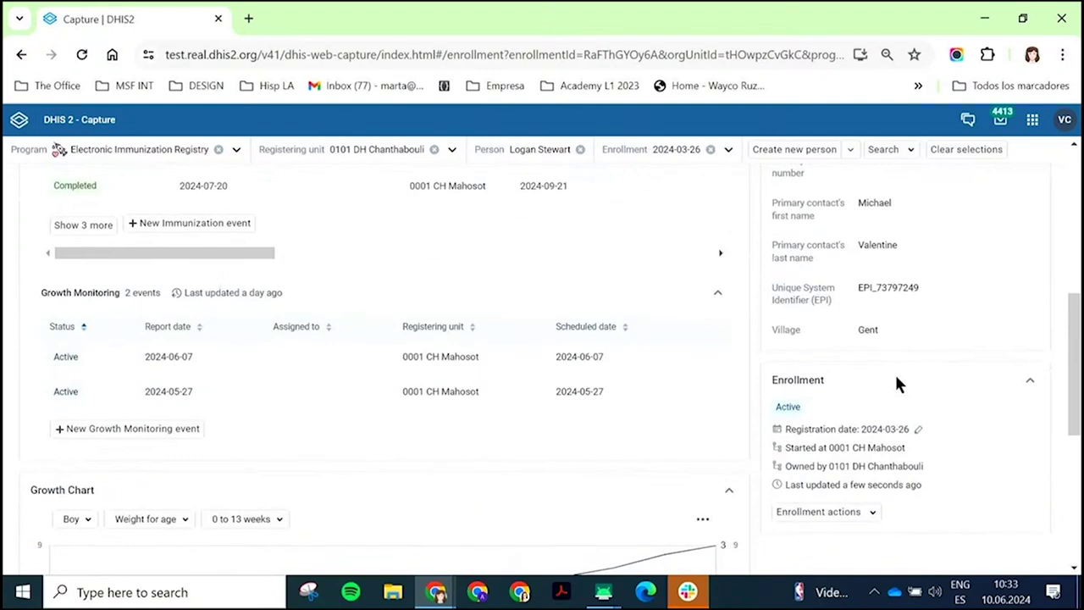
pyautogui.scroll(-1, 896, 381)
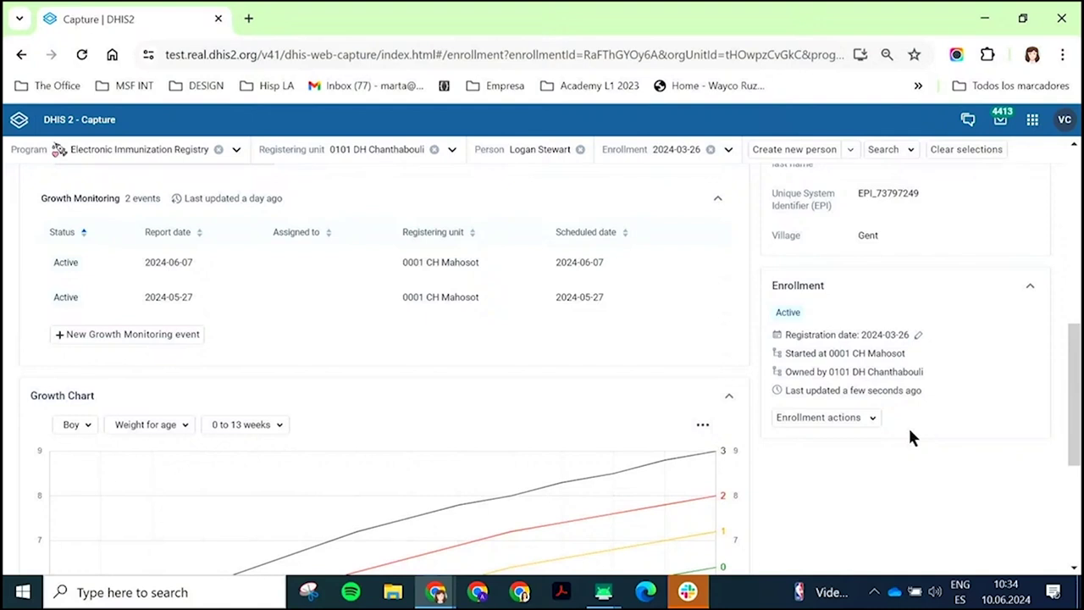
# Transfer enrollment ownership to 0101 DH Chanthabouli under Lao PDR > 01 Vientiane Capital > 0101 Chanthabouli
pyautogui.click(870, 418)
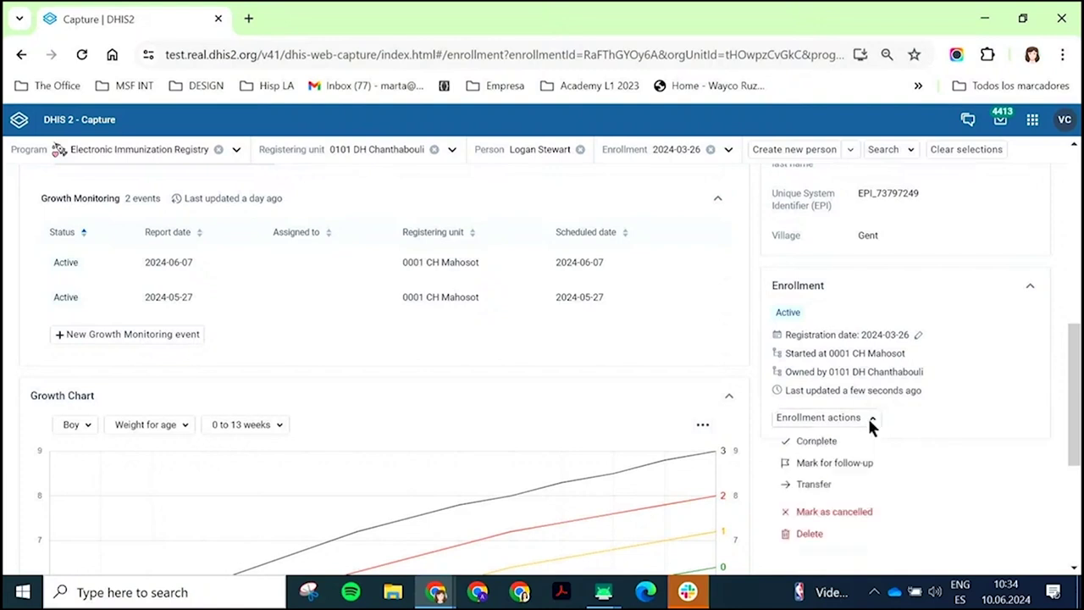
pyautogui.click(813, 484)
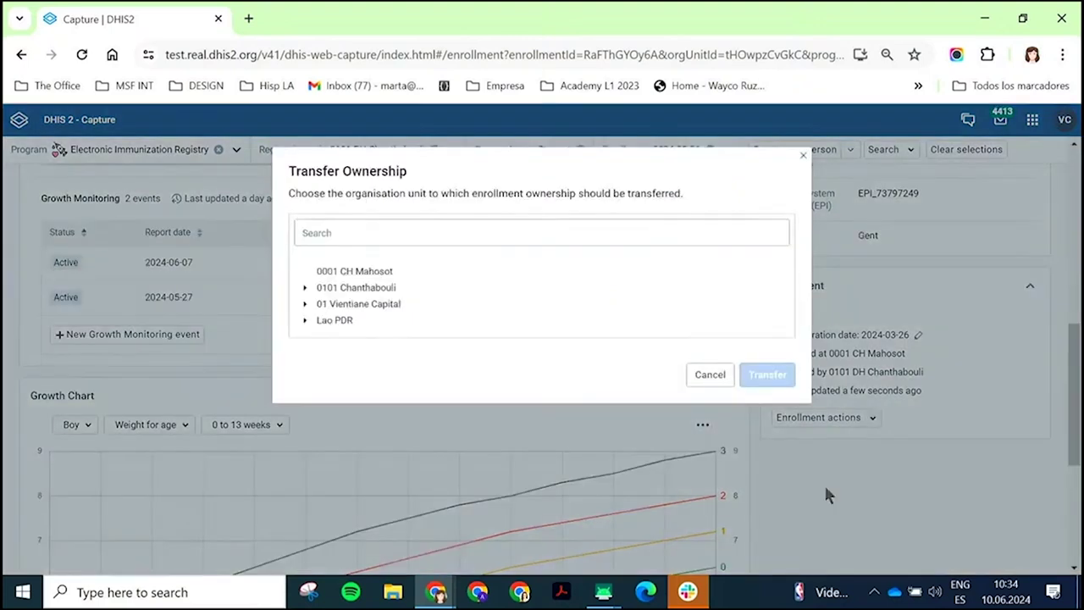
pyautogui.click(305, 321)
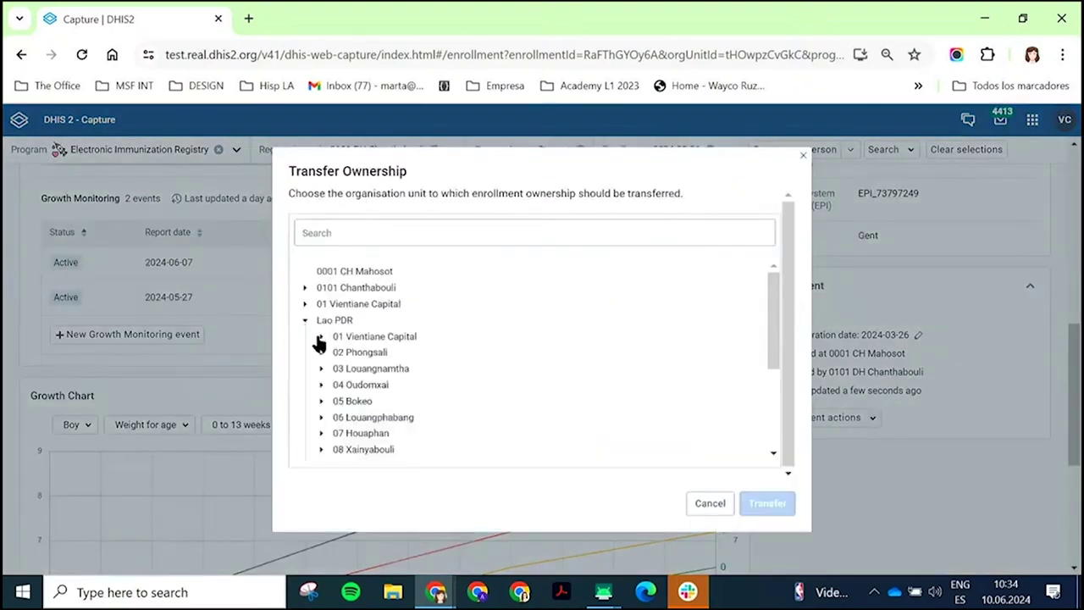
pyautogui.click(321, 337)
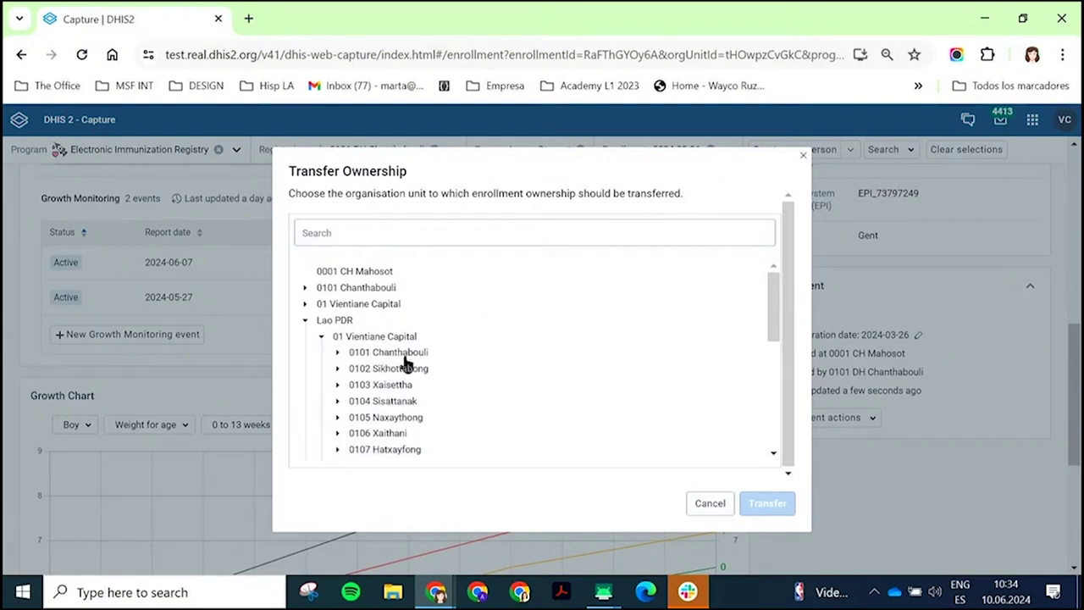
pyautogui.click(337, 352)
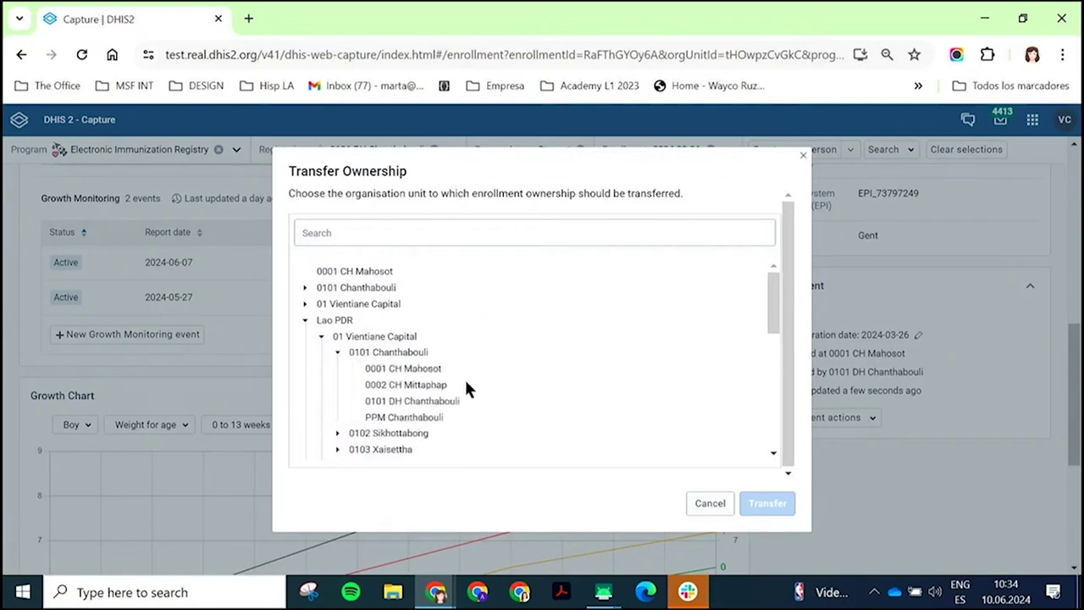
pyautogui.click(427, 403)
pyautogui.click(765, 505)
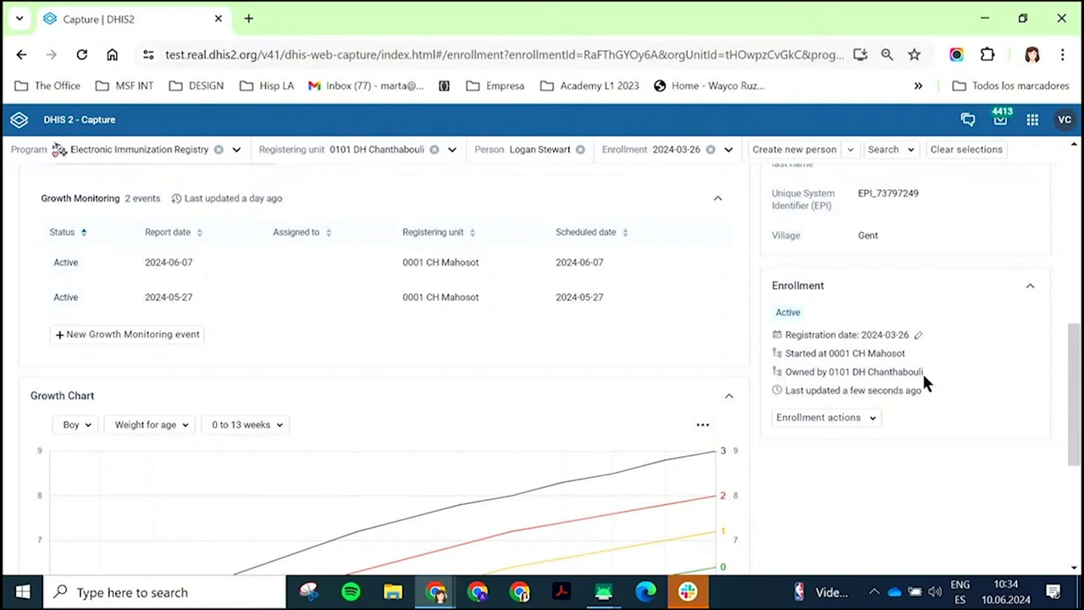
# View the 2024-06-07 Growth Monitoring event, then start a new Birth details event
pyautogui.click(709, 275)
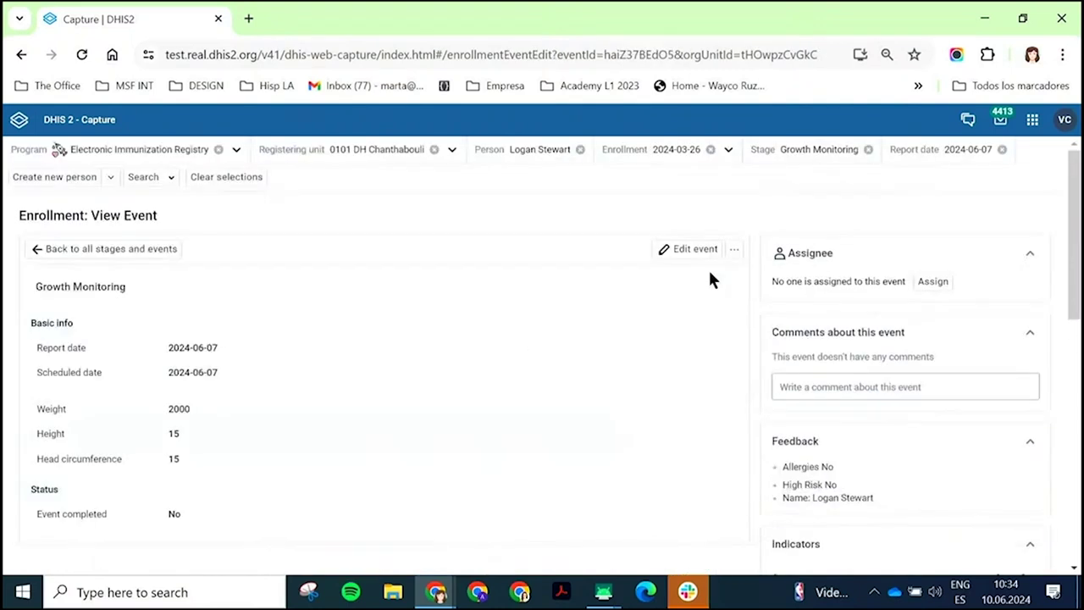
pyautogui.click(44, 249)
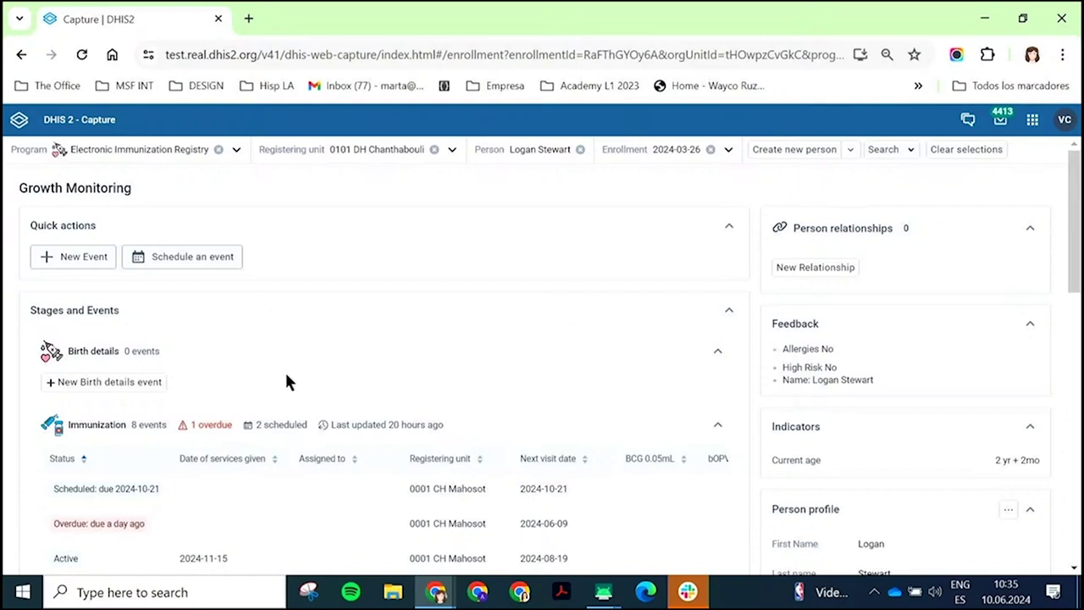
pyautogui.click(100, 382)
pyautogui.scroll(-4, 263, 313)
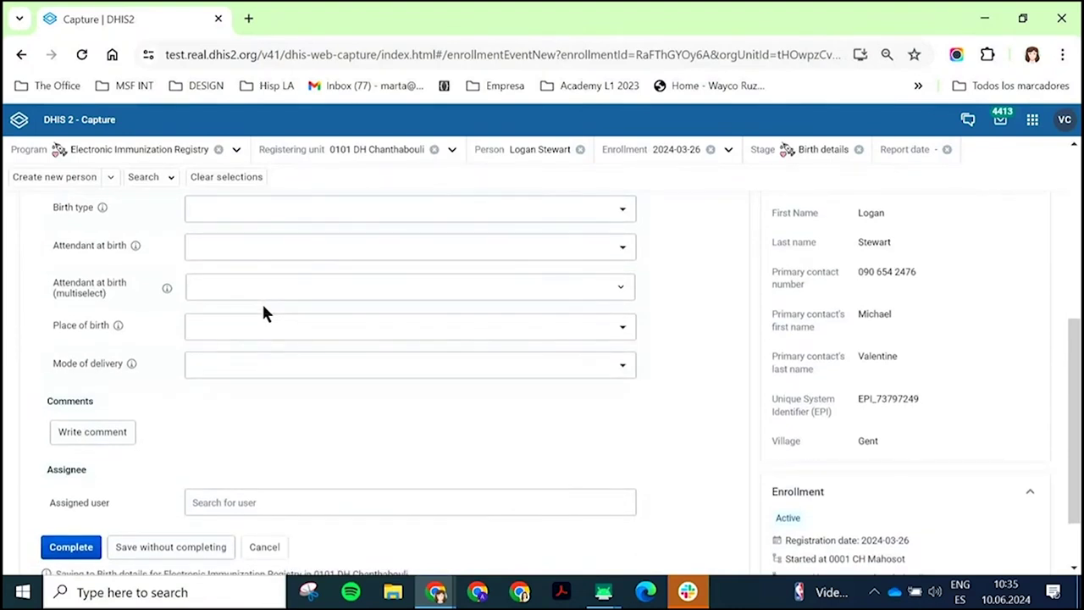
pyautogui.scroll(-1, 263, 313)
pyautogui.scroll(4, 262, 310)
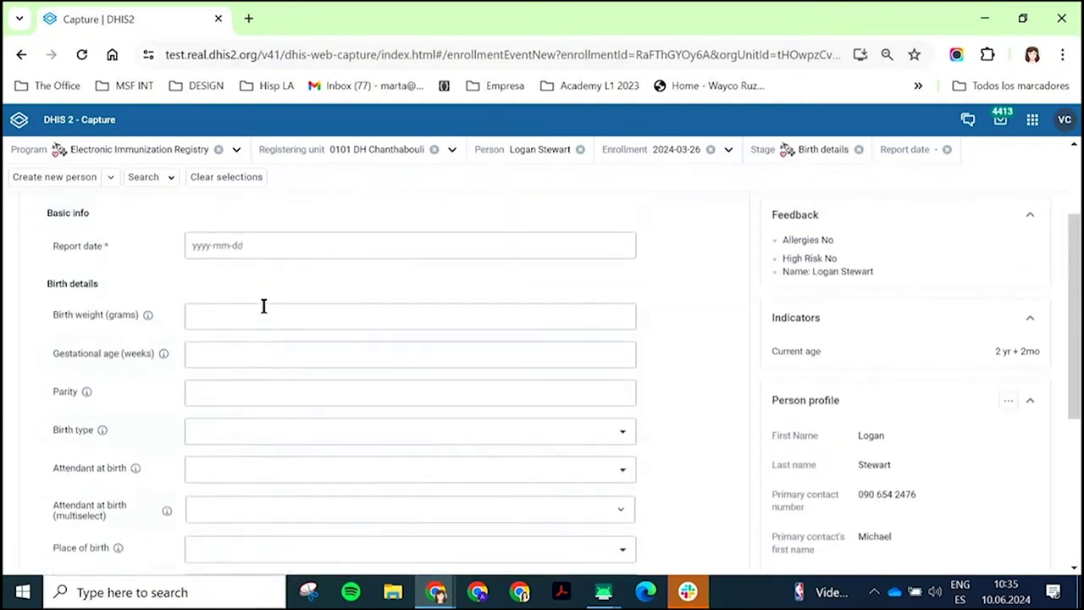
# Set the Birth details report date to 2024-06-10 and attempt to complete the event
pyautogui.click(218, 245)
pyautogui.click(224, 451)
pyautogui.scroll(-5, 319, 382)
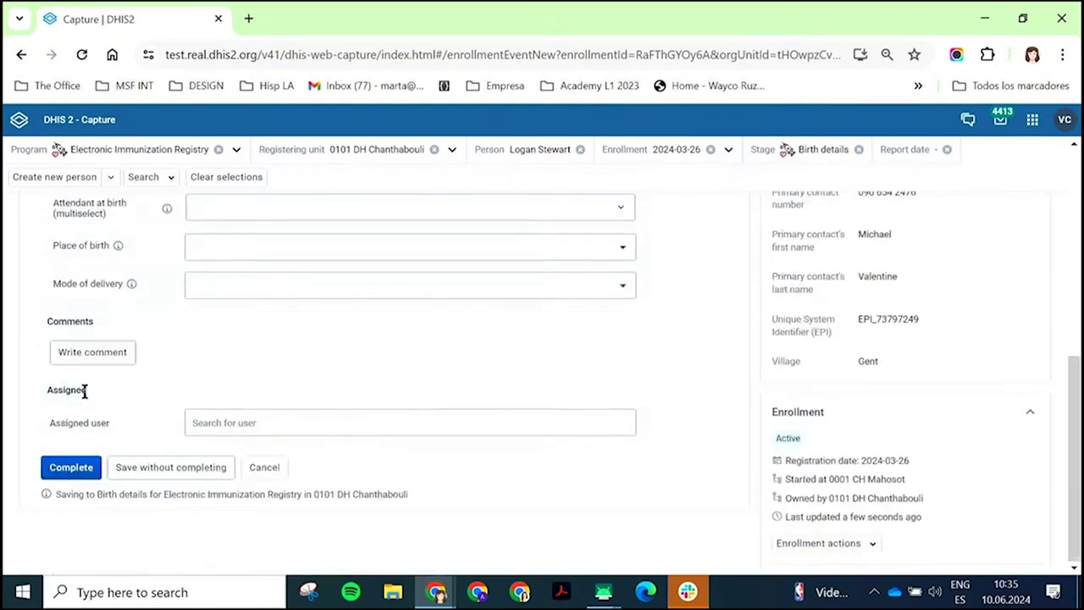
pyautogui.click(80, 469)
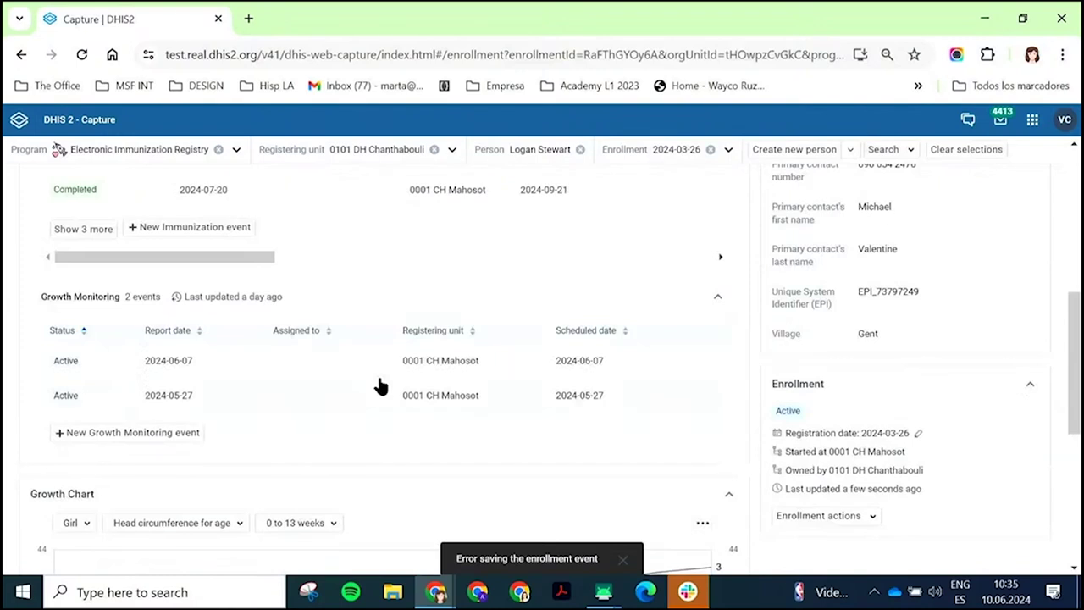
pyautogui.scroll(3, 382, 385)
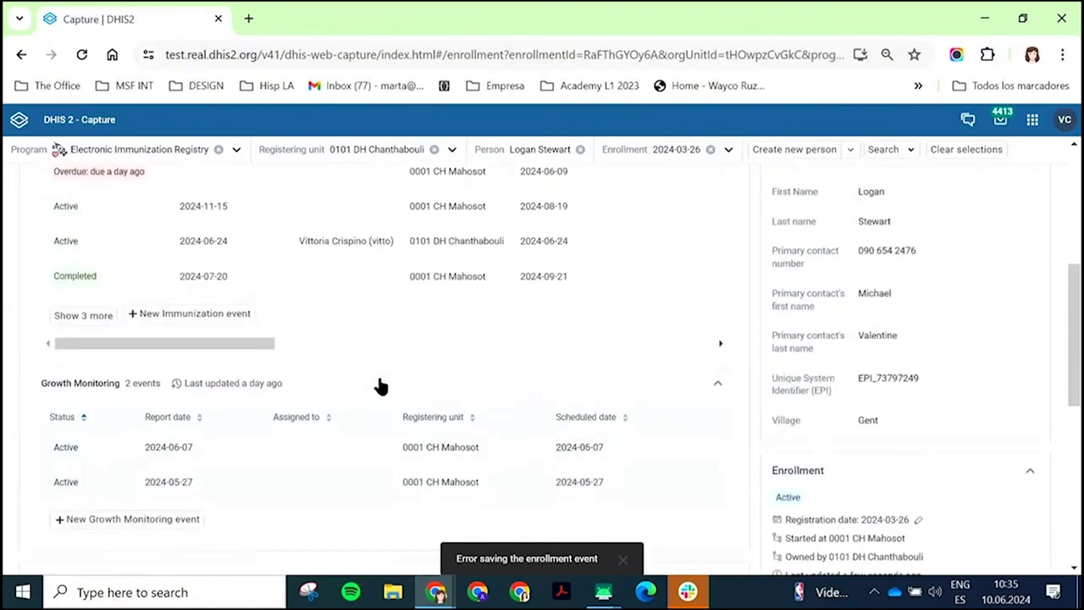
pyautogui.click(989, 10)
# Scroll the filmstrip down and select slide 47 on Transfer Ownership
pyautogui.scroll(-3, 70, 461)
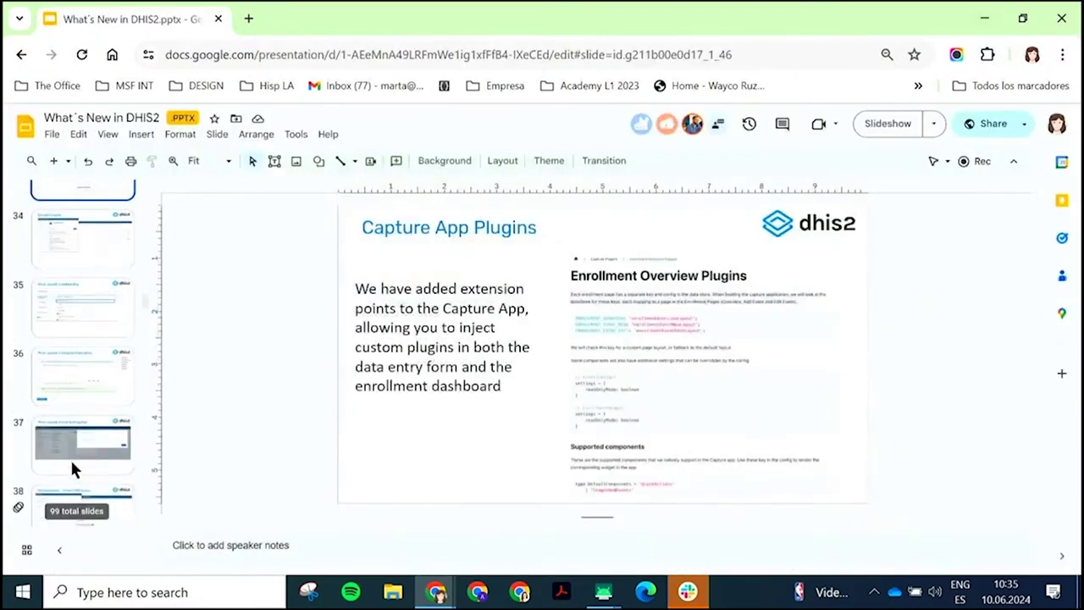
pyautogui.scroll(-2, 72, 469)
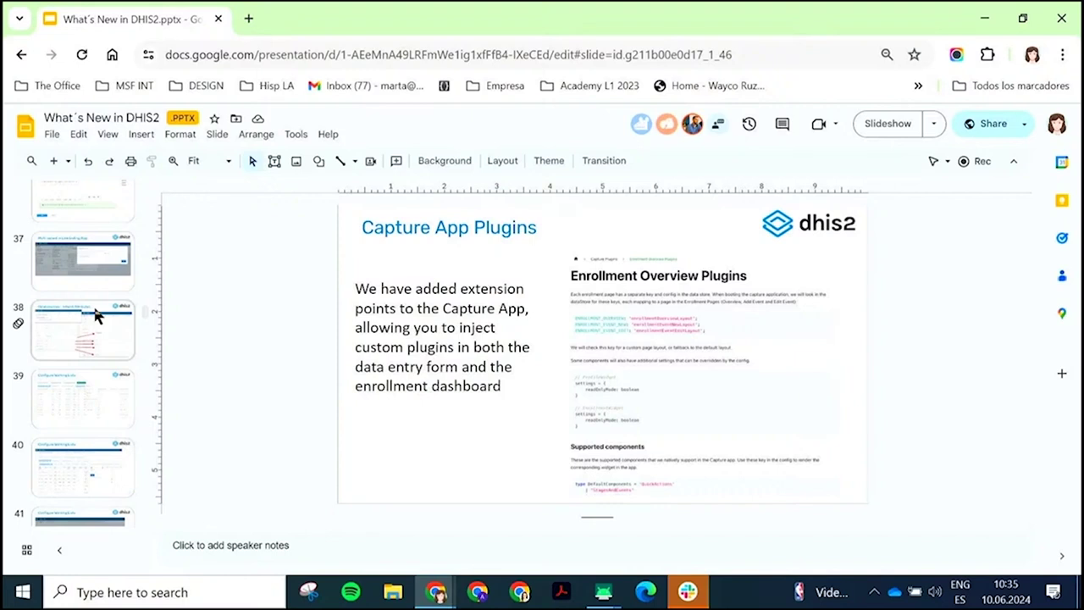
pyautogui.scroll(-2, 94, 317)
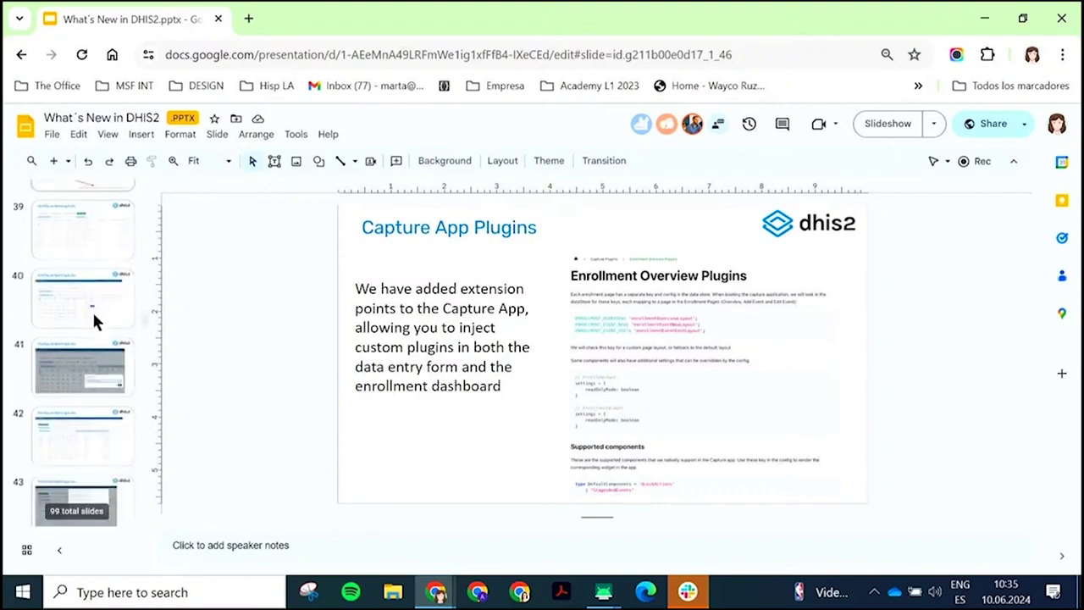
pyautogui.scroll(-4, 99, 454)
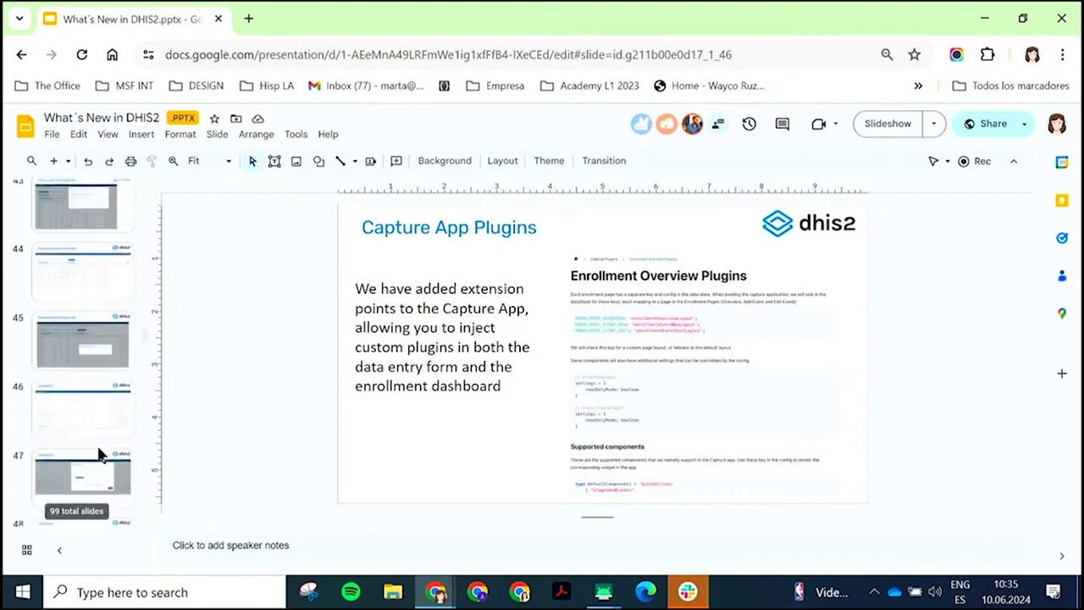
pyautogui.click(95, 411)
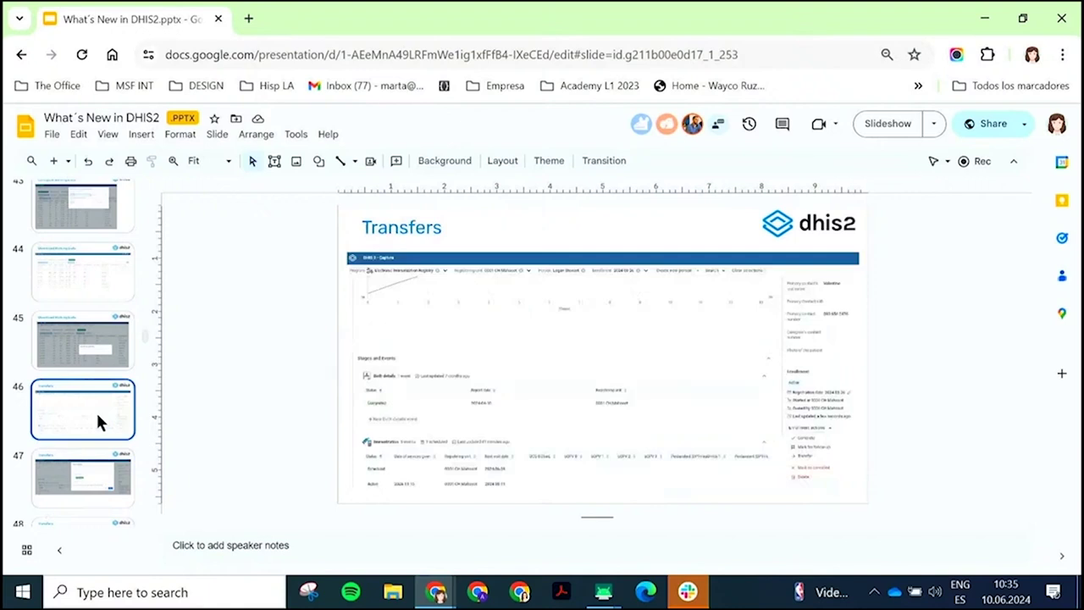
pyautogui.click(95, 493)
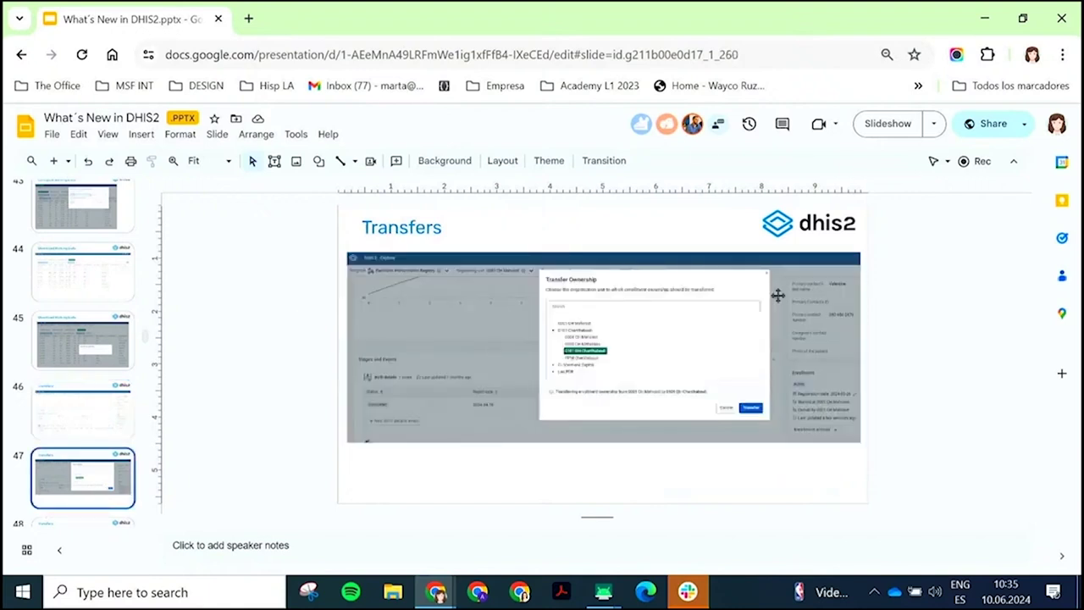
# Present the deck full screen, advance one slide, then exit the slideshow
pyautogui.click(898, 123)
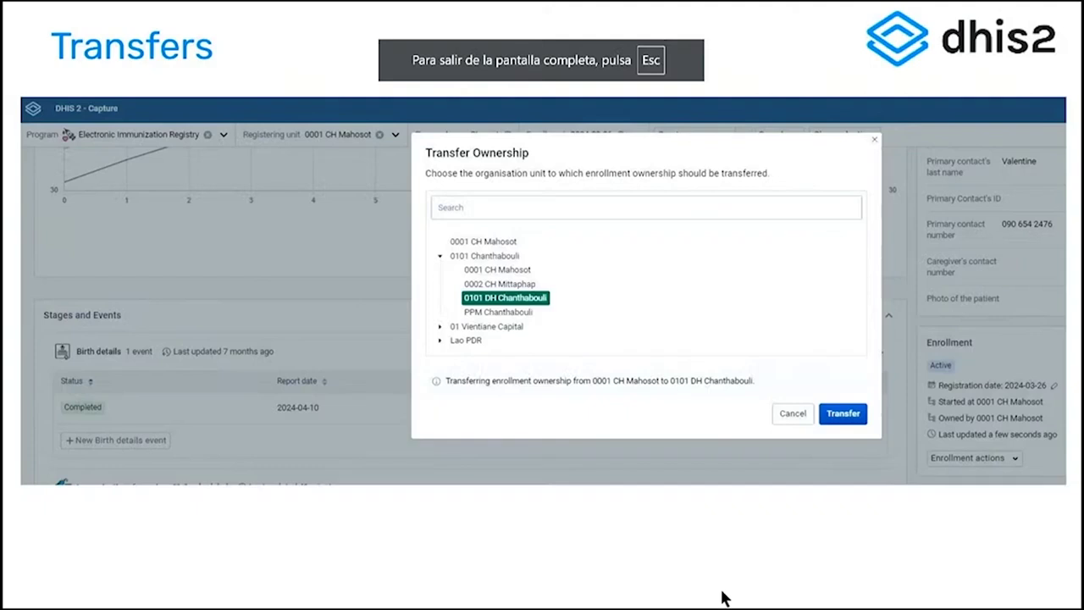
pyautogui.press('Right')
pyautogui.press('Right')
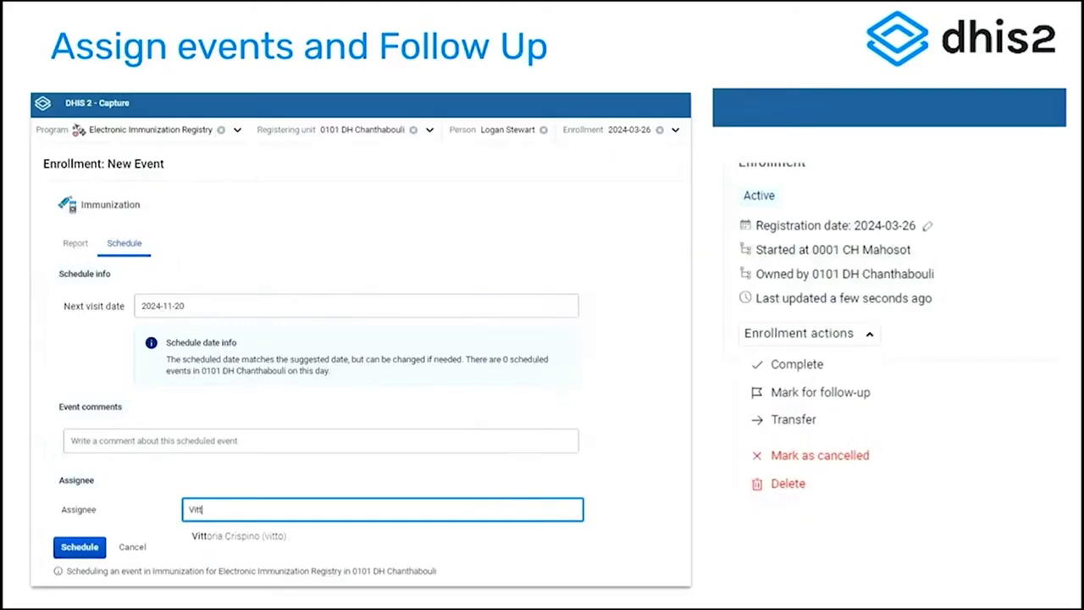
pyautogui.press('Escape')
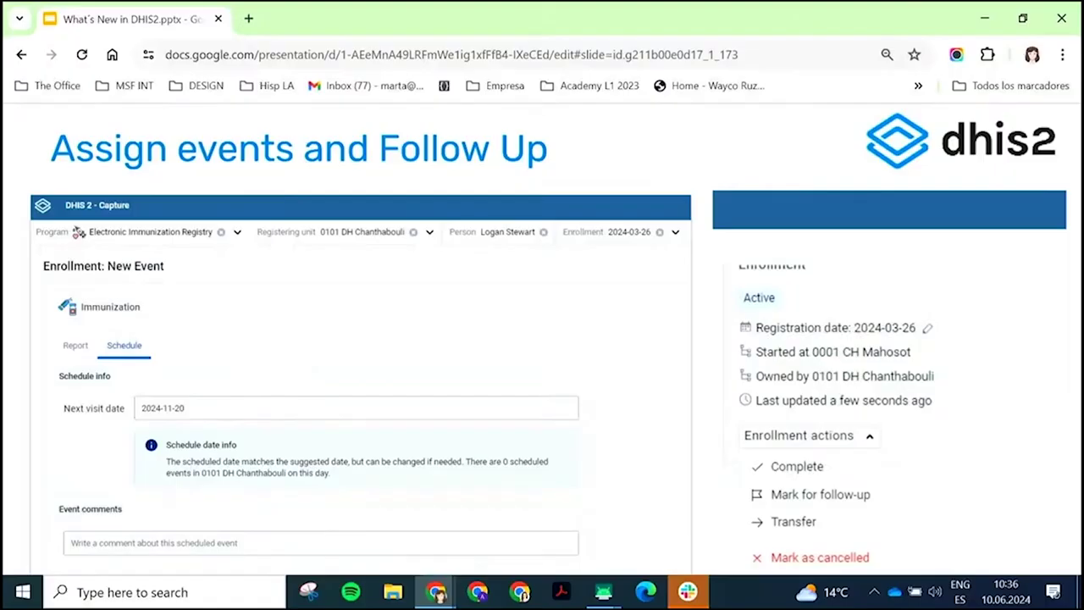
pyautogui.moveTo(435, 592)
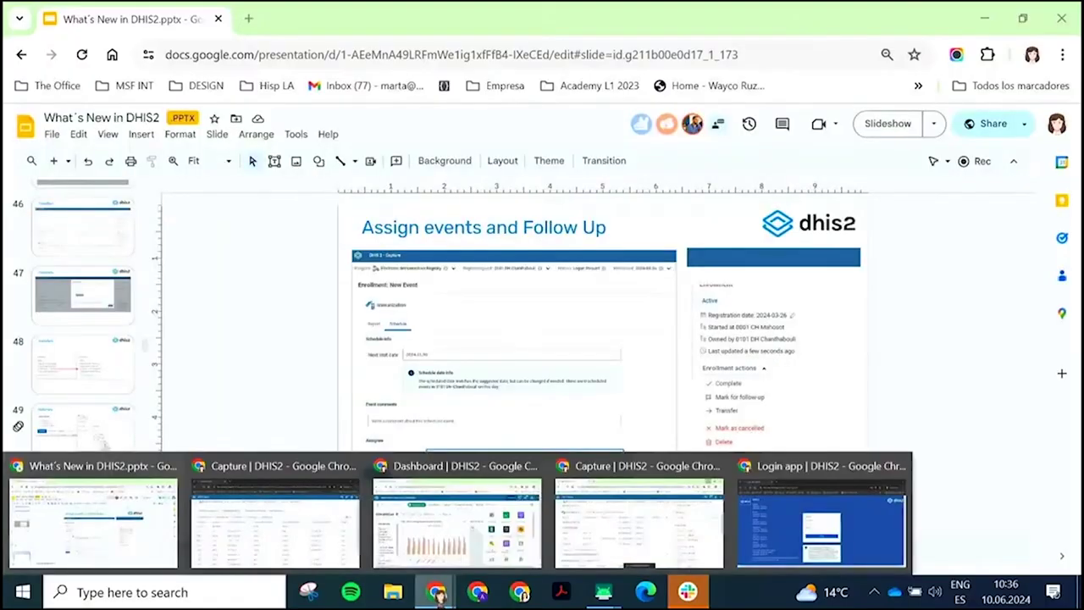
pyautogui.moveTo(811, 532)
pyautogui.click(640, 520)
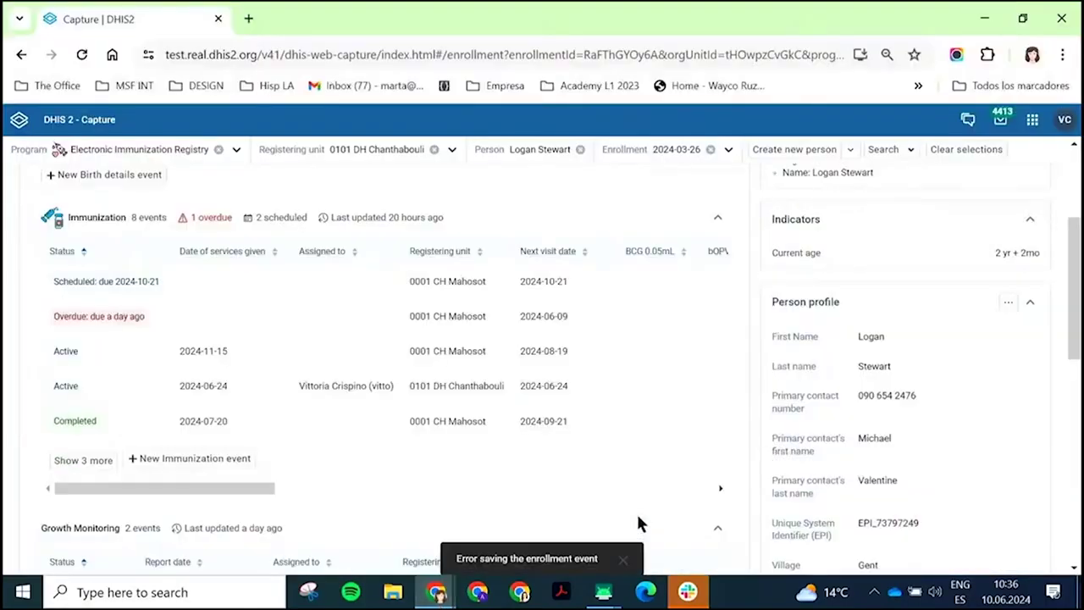
pyautogui.scroll(2, 671, 339)
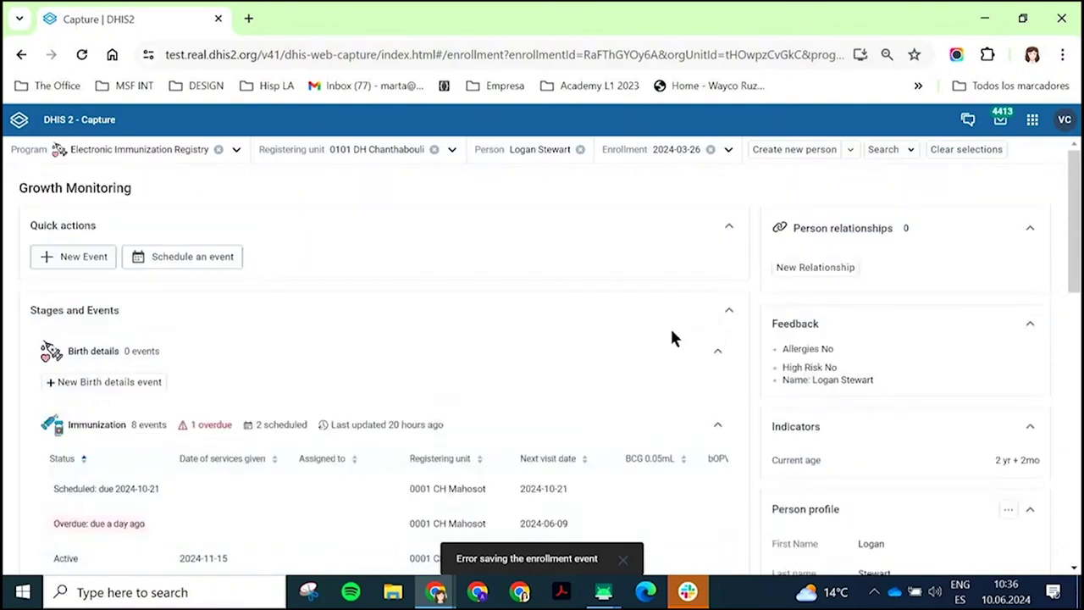
pyautogui.scroll(-8, 670, 339)
pyautogui.scroll(-4, 671, 339)
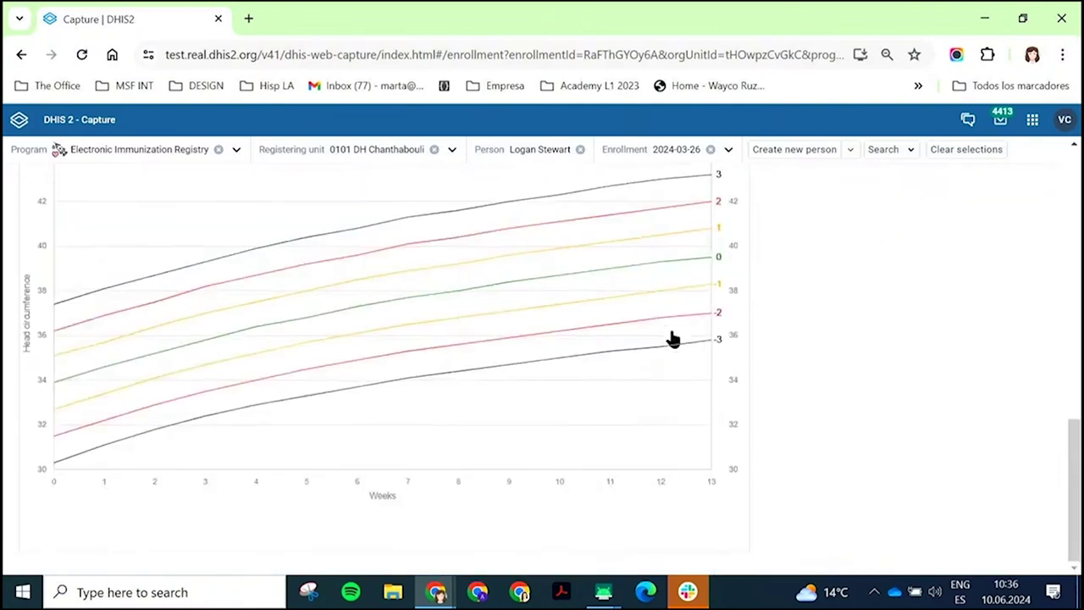
pyautogui.scroll(12, 671, 338)
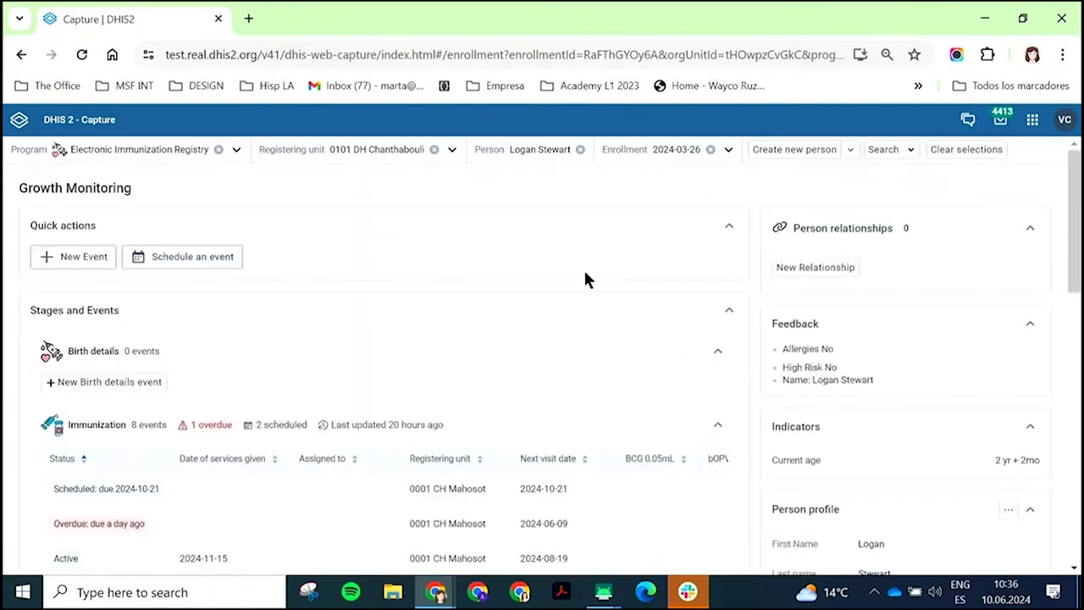
pyautogui.click(795, 269)
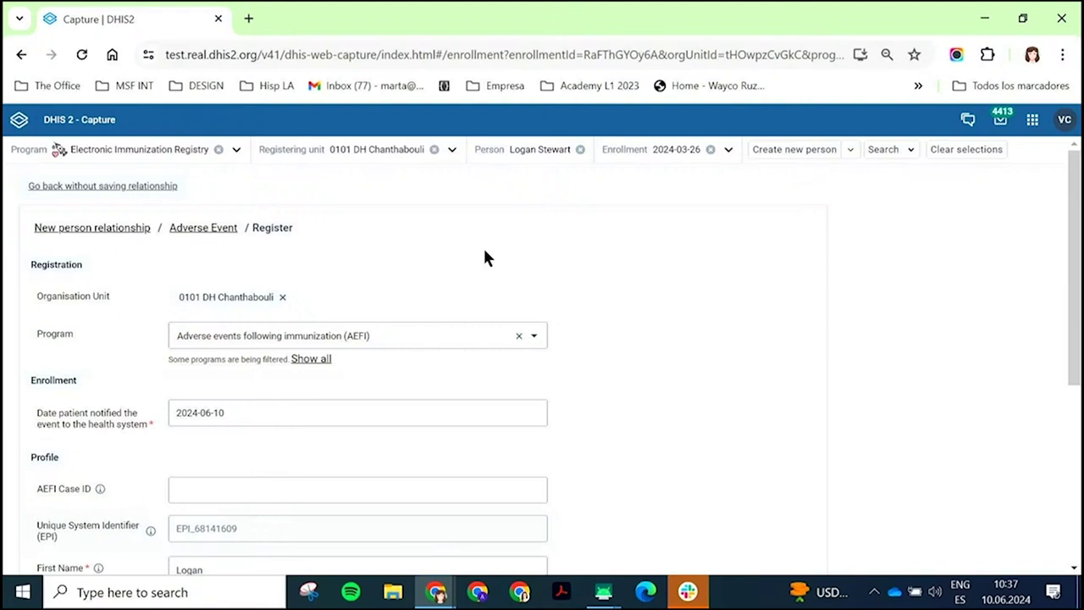
pyautogui.scroll(-2, 241, 286)
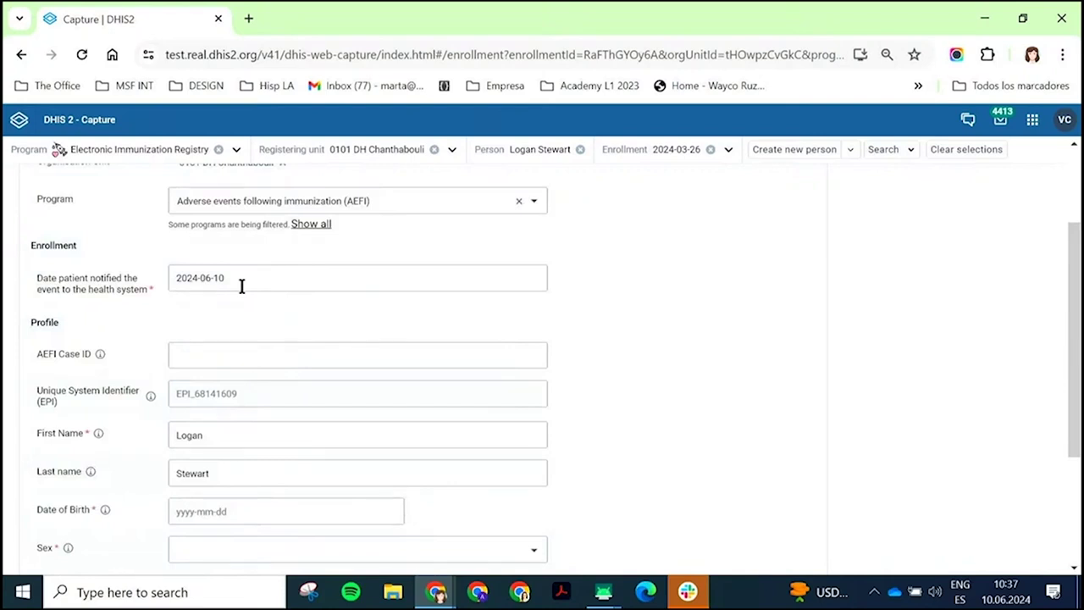
pyautogui.scroll(-3, 241, 286)
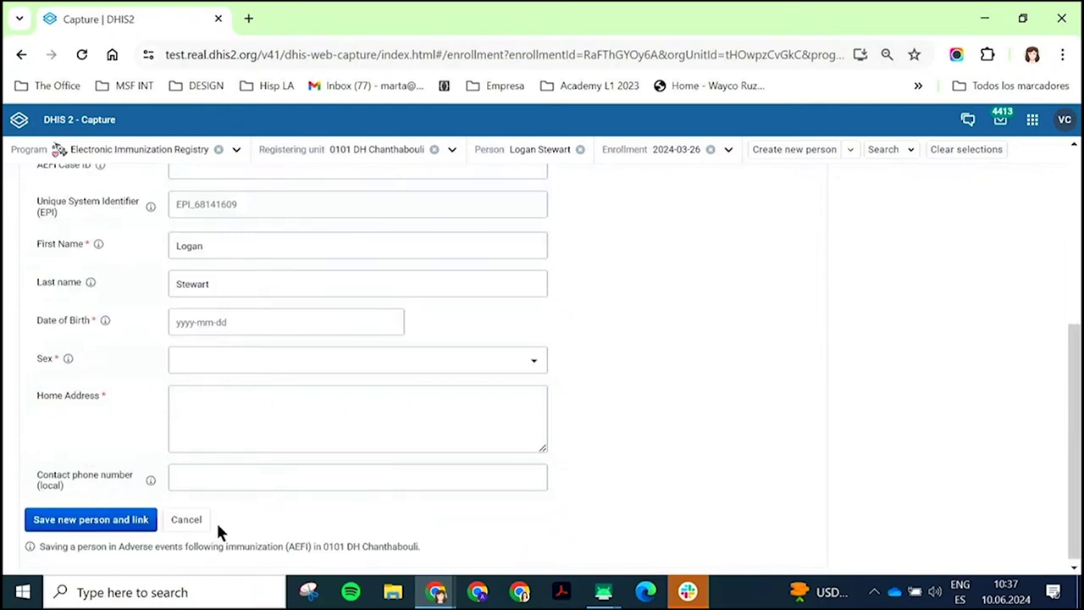
pyautogui.click(206, 519)
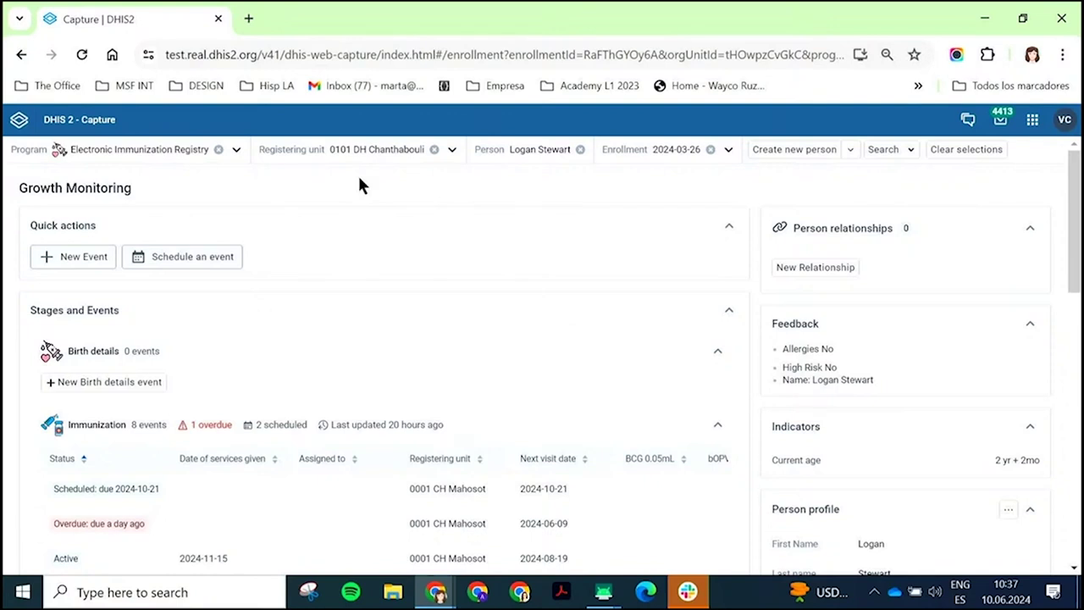
# Reset the context to the Electronic Immunization Registry program at 0001 CH Mahosot
pyautogui.click(219, 149)
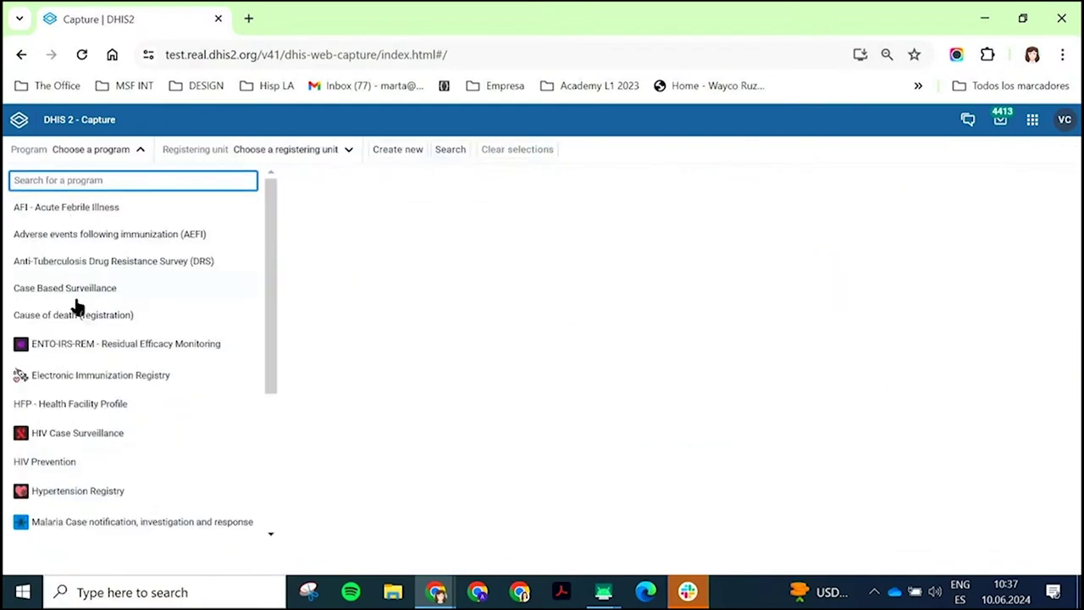
pyautogui.click(99, 373)
pyautogui.click(444, 150)
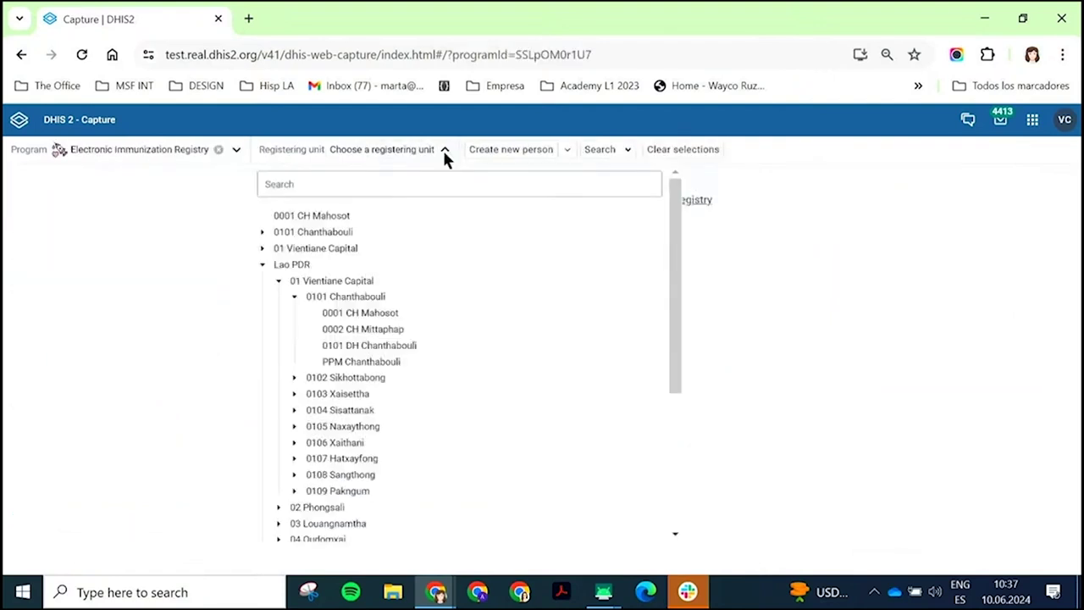
pyautogui.click(373, 310)
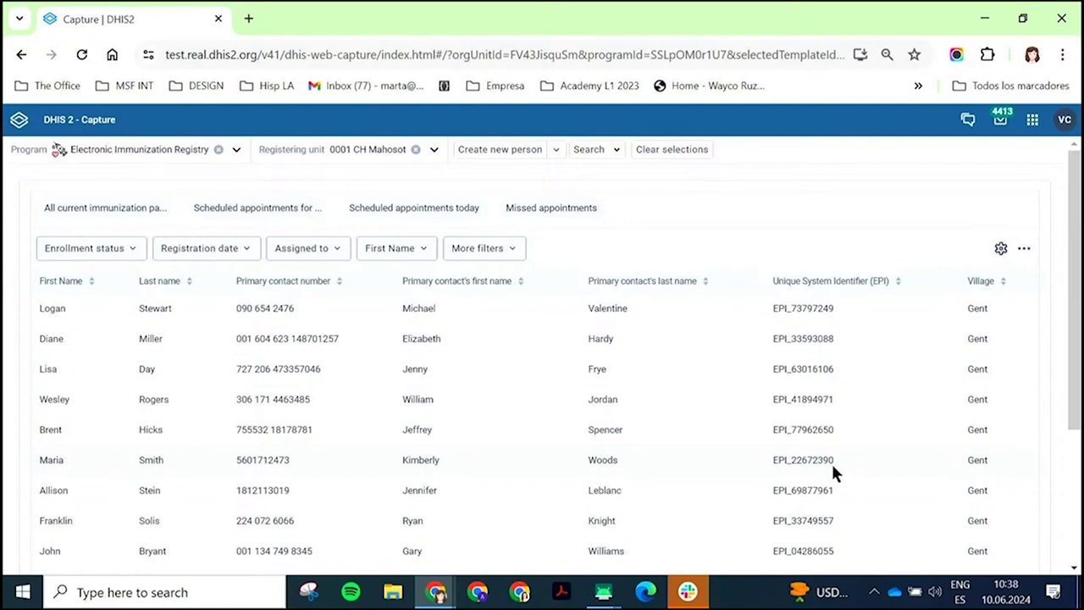
# From Scheduled appointments today, filter to the Immunization stage with CRVS registration No or Unknown
pyautogui.click(260, 212)
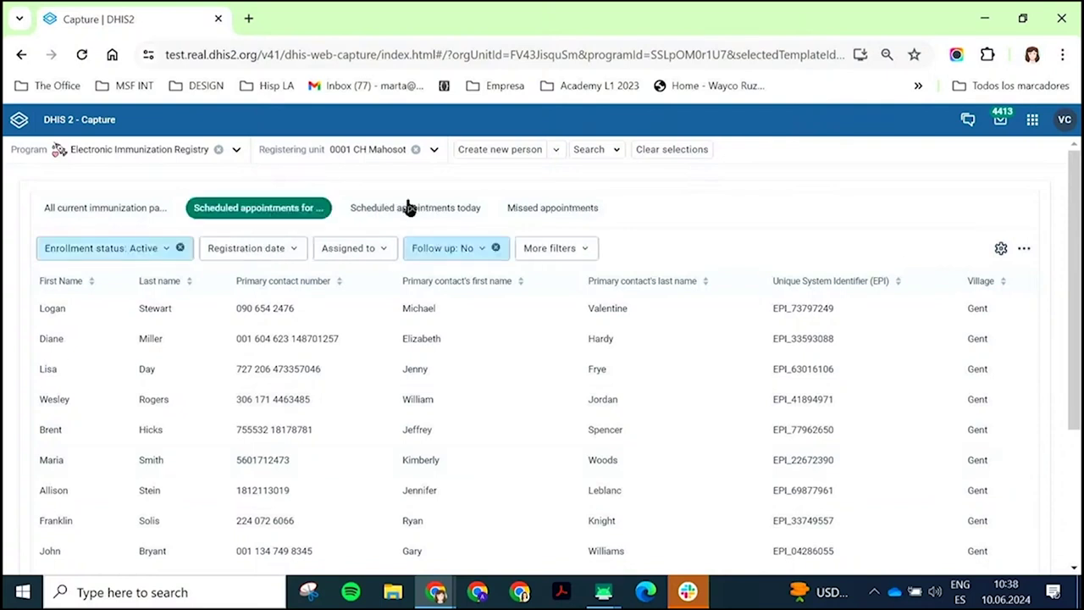
pyautogui.click(402, 211)
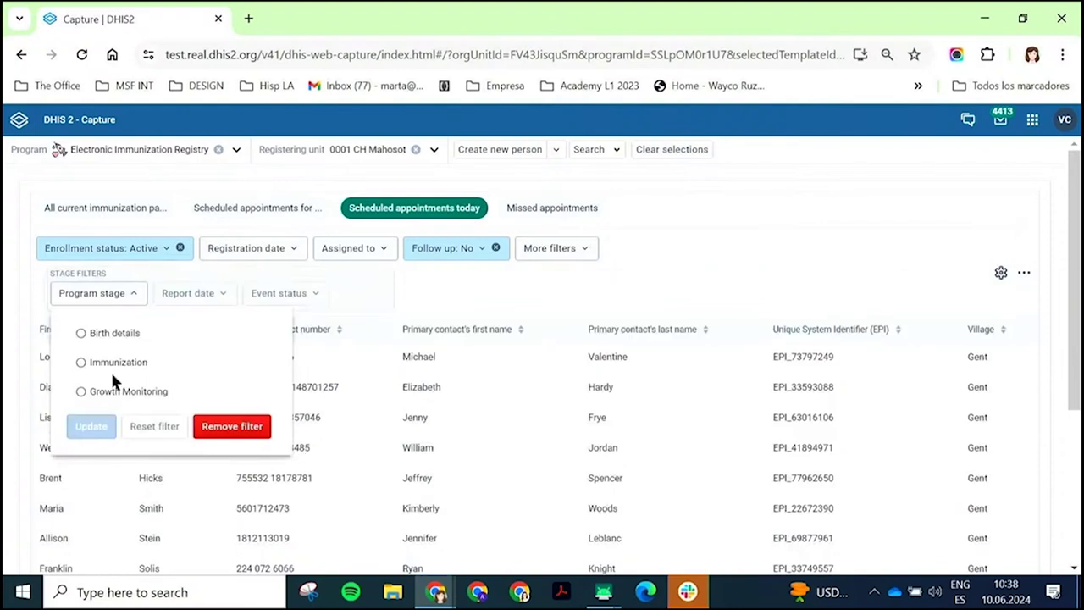
pyautogui.click(86, 428)
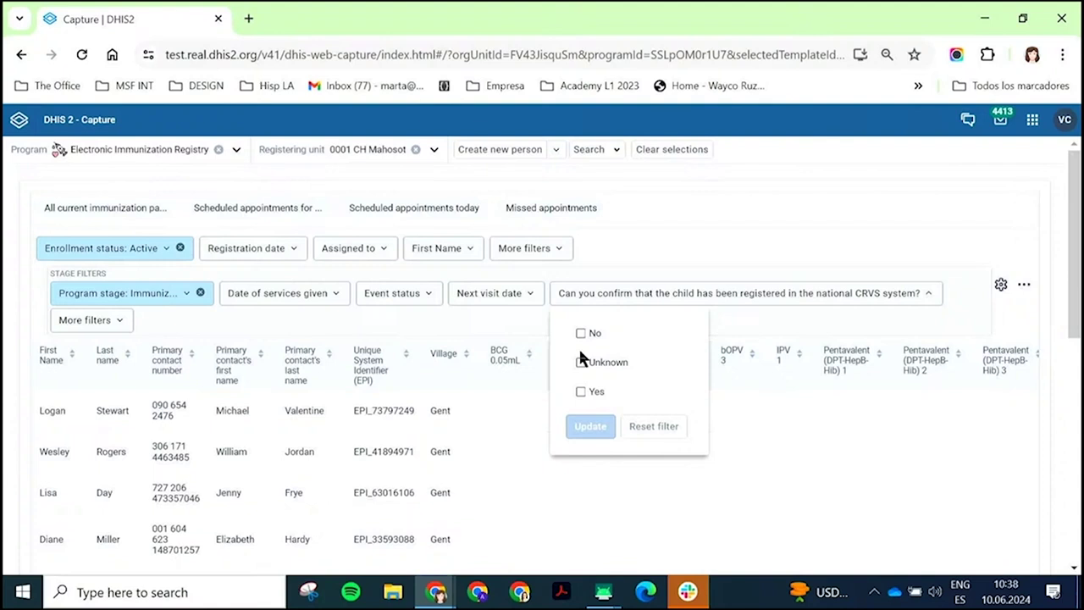
pyautogui.click(590, 426)
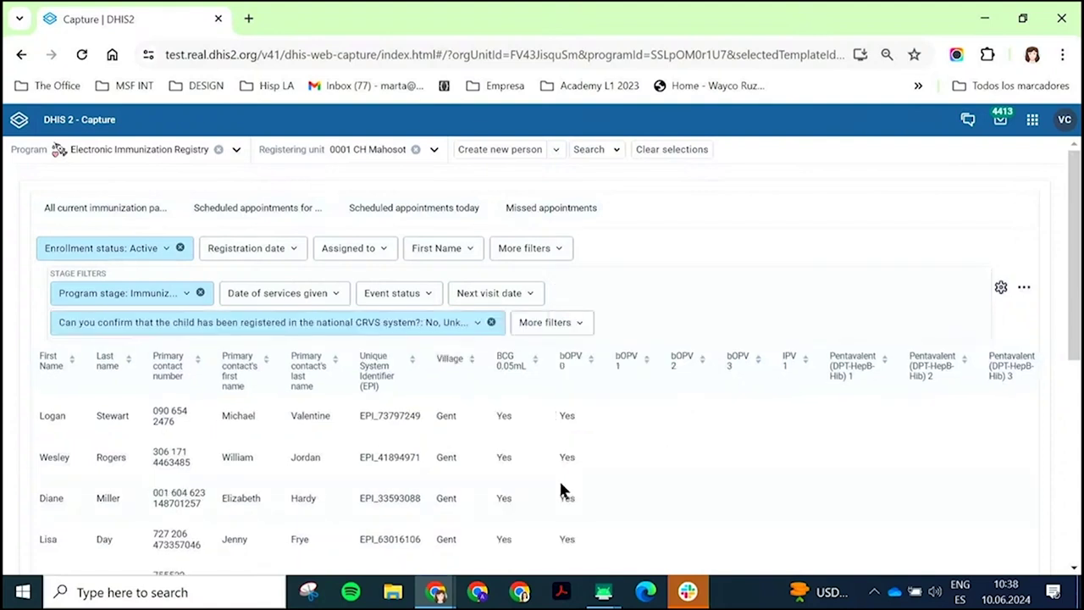
pyautogui.scroll(-1, 560, 489)
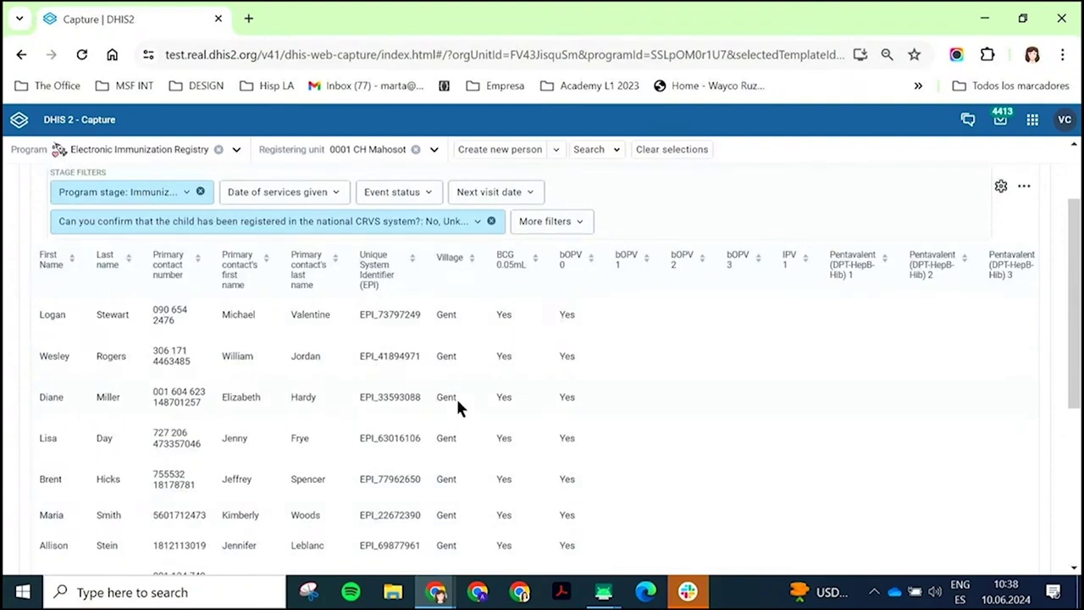
pyautogui.click(1001, 187)
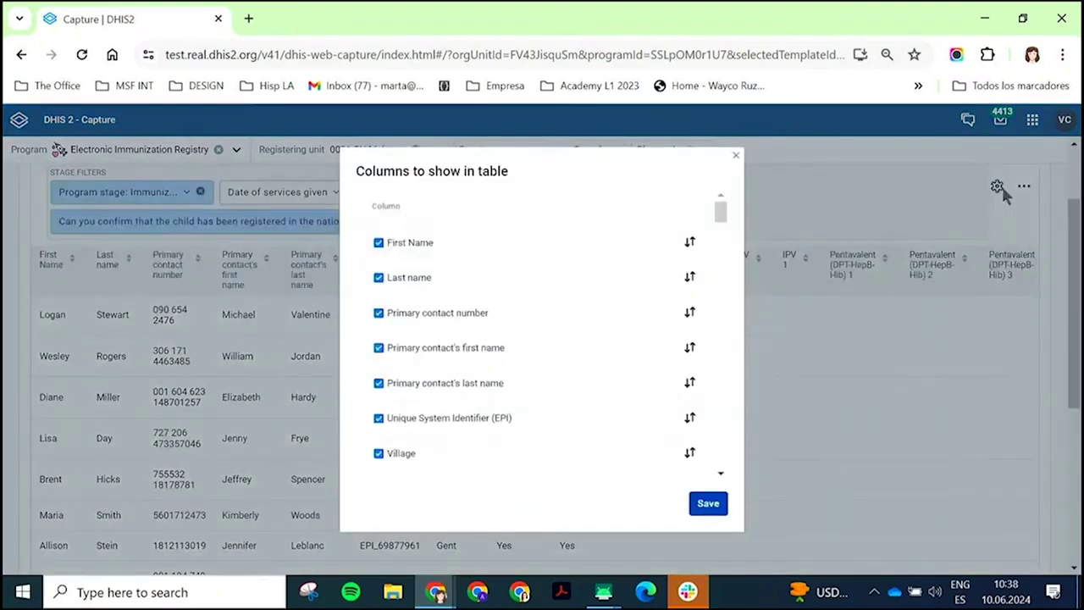
# Close the column chooser and save the current working list view as 'CRVS Needed'
pyautogui.click(1002, 192)
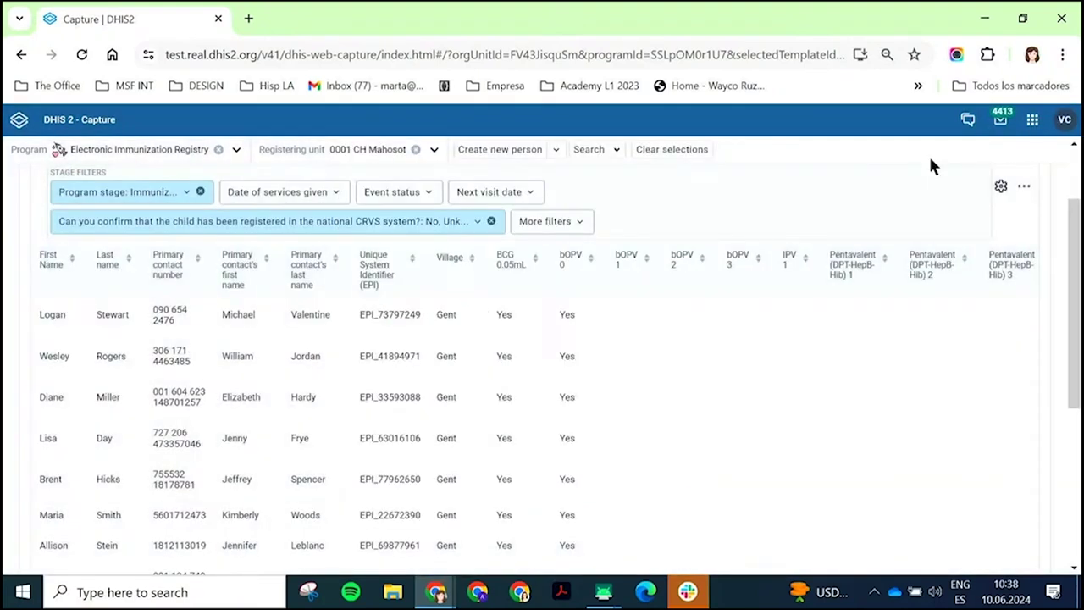
pyautogui.click(1024, 187)
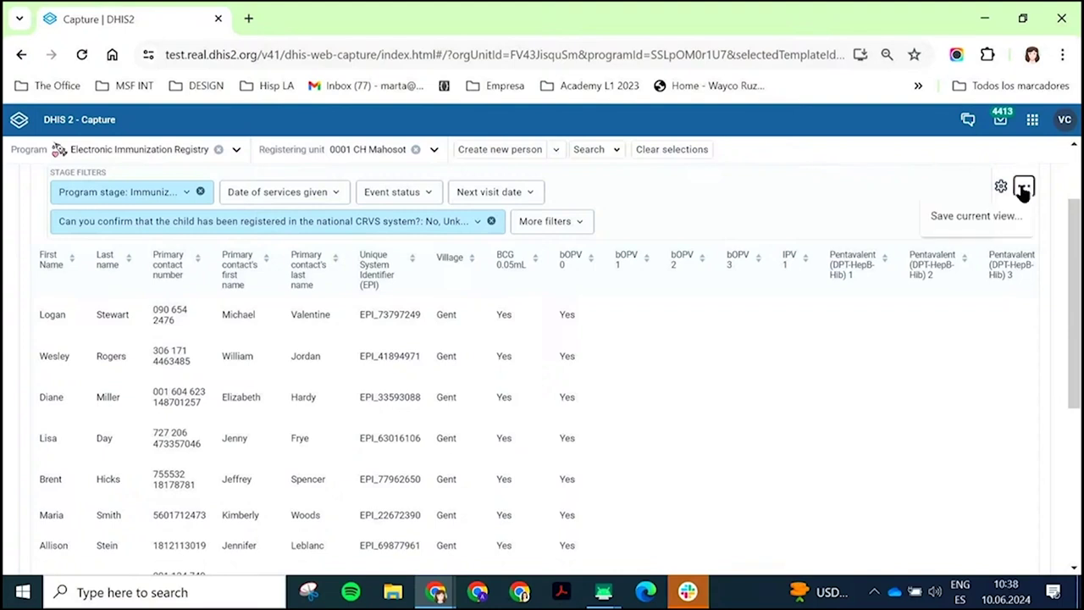
pyautogui.click(977, 215)
pyautogui.write('CRVS Needed')
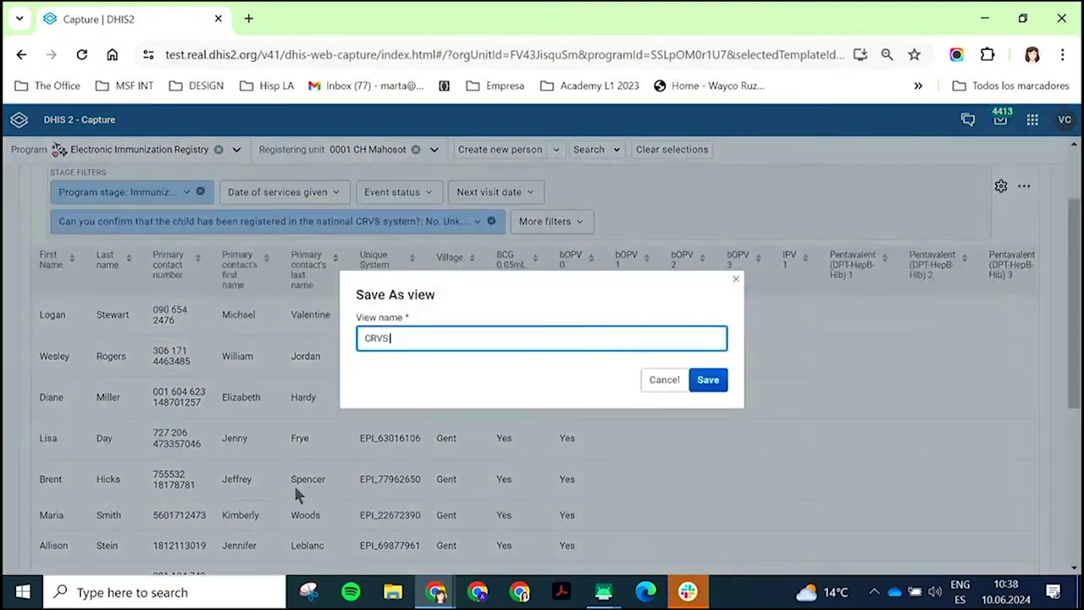
pyautogui.click(708, 379)
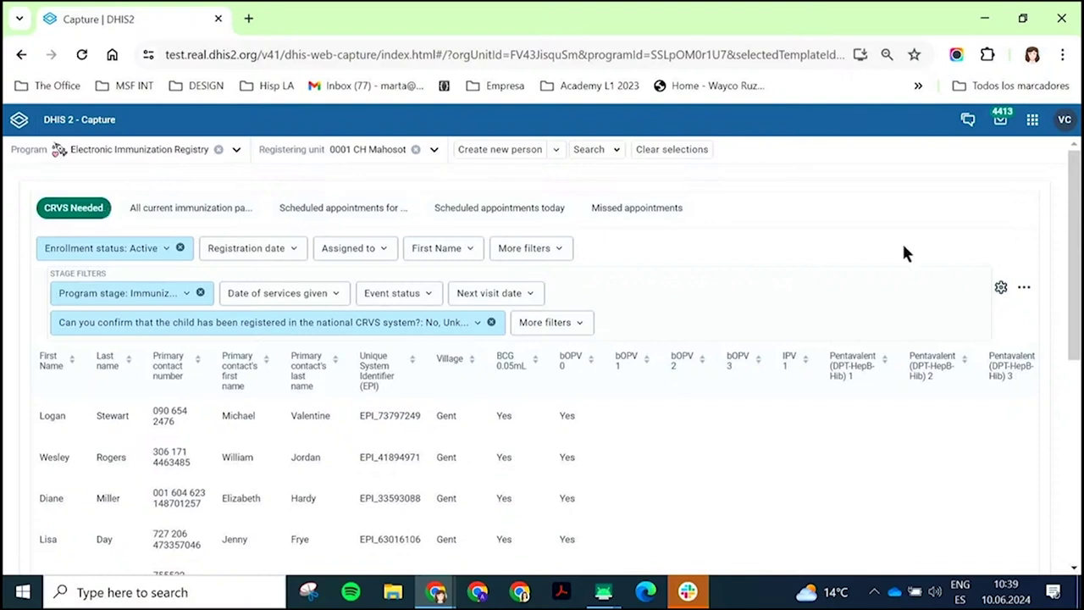
# Check the sharing settings for the CRVS Needed view and close them unchanged
pyautogui.click(1024, 287)
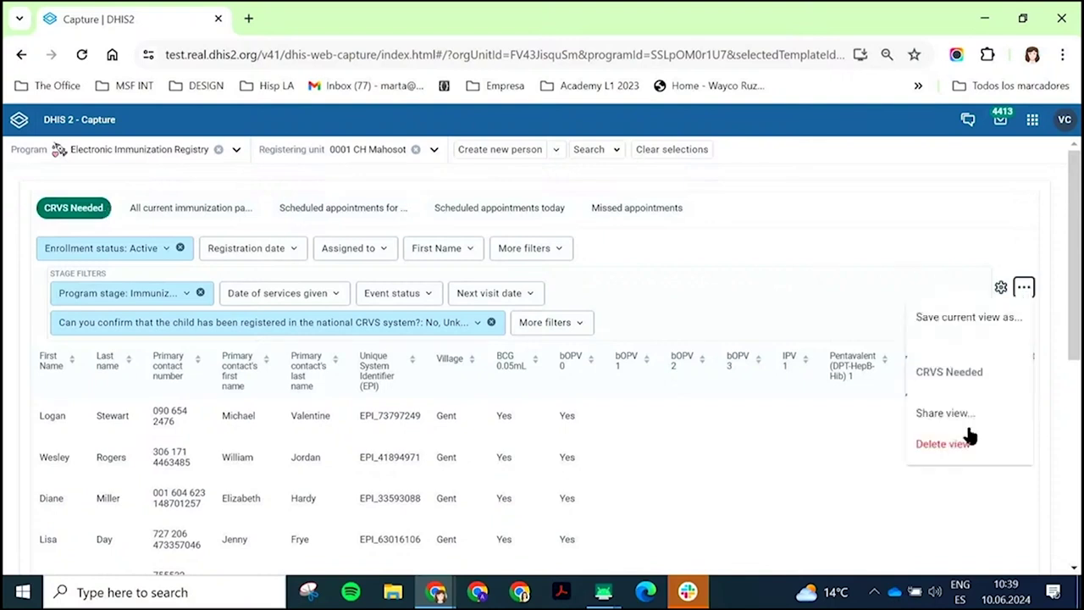
pyautogui.click(944, 414)
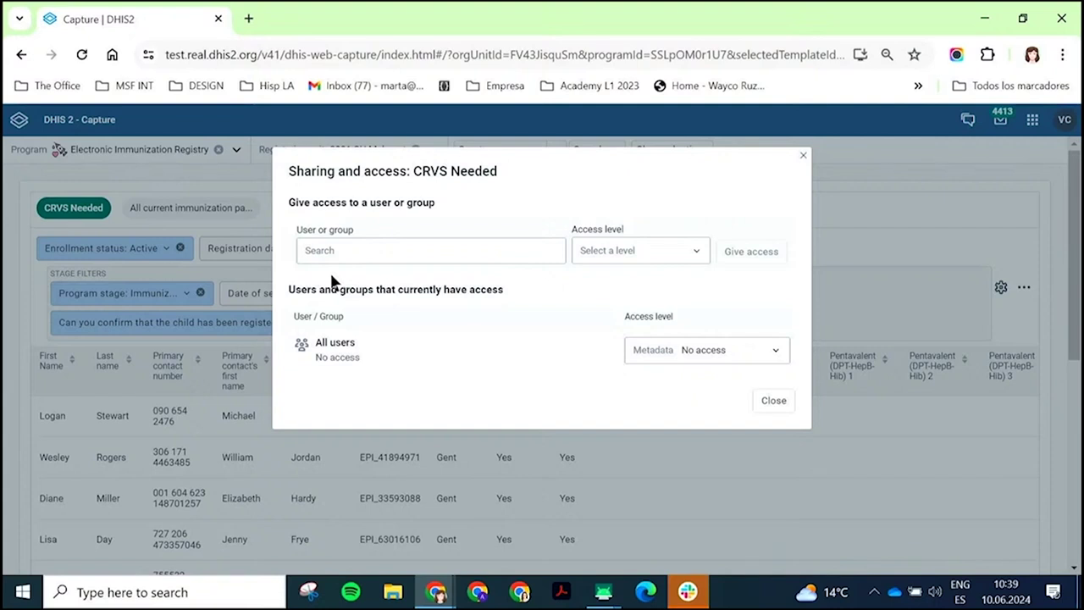
pyautogui.click(806, 153)
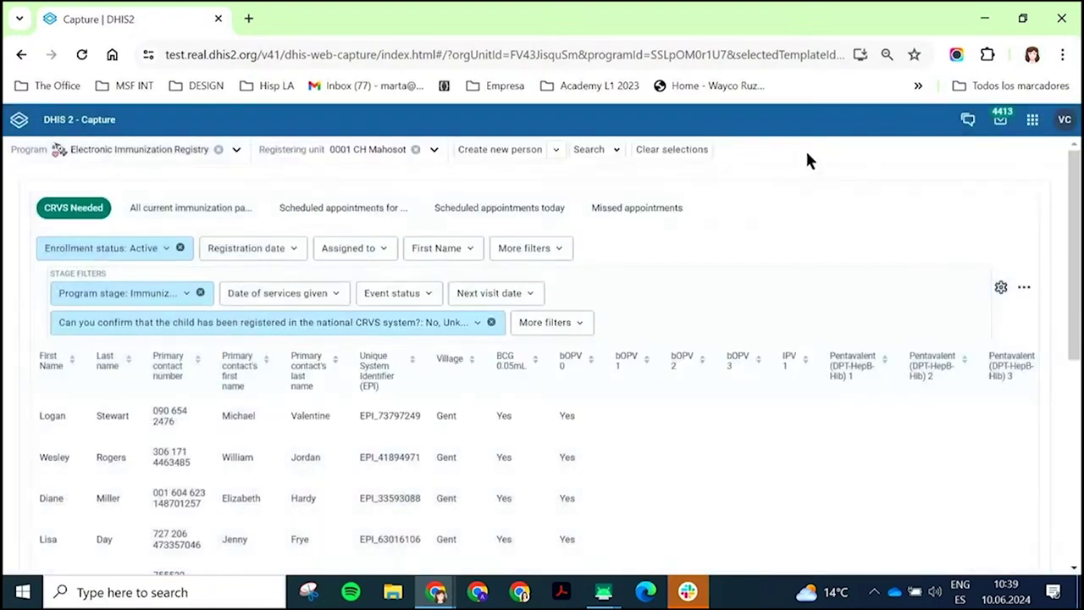
pyautogui.click(383, 249)
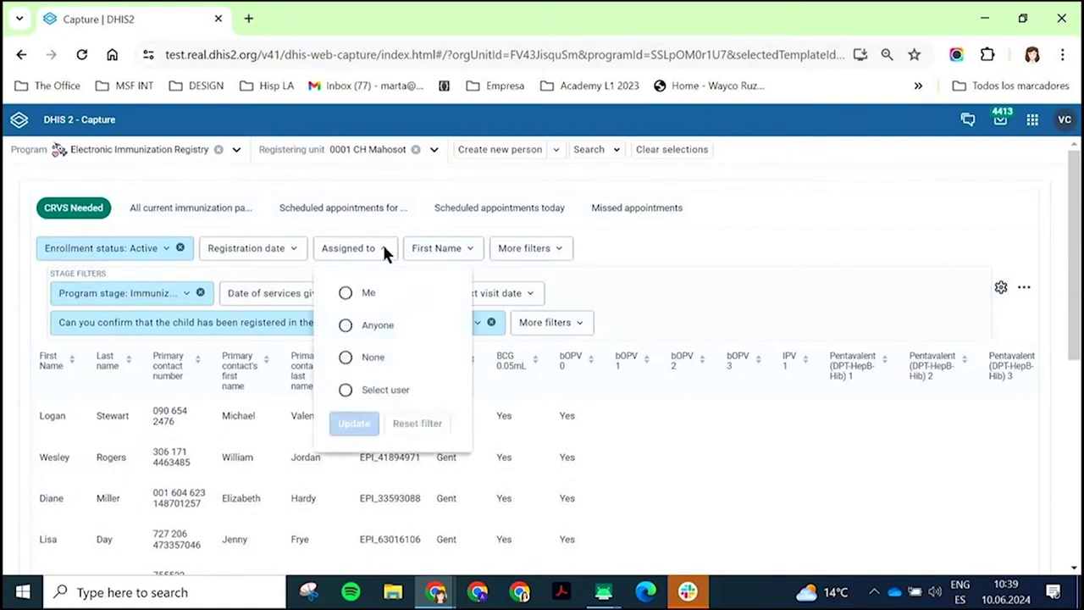
# Apply the 'Assigned to: Me' filter, then clear the CRVS registration and Program stage filter chips
pyautogui.click(343, 292)
pyautogui.click(354, 423)
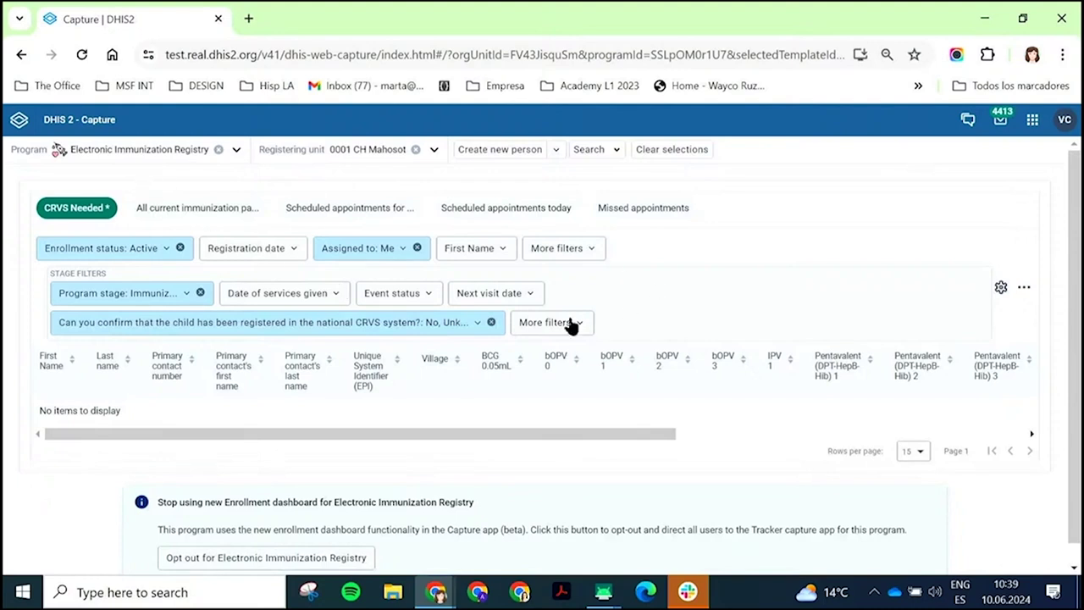
pyautogui.click(491, 322)
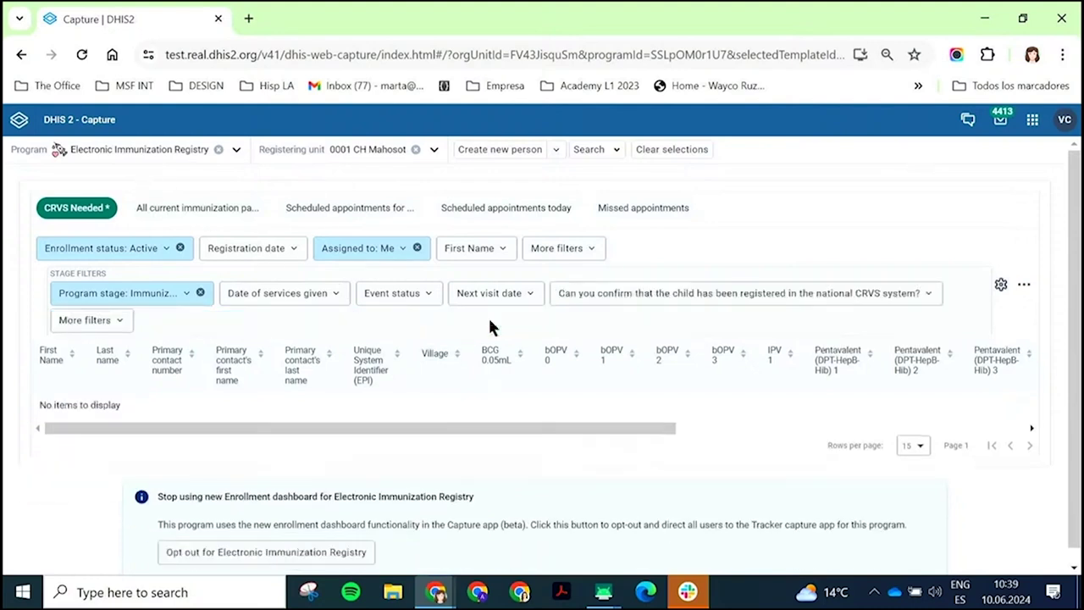
pyautogui.click(201, 292)
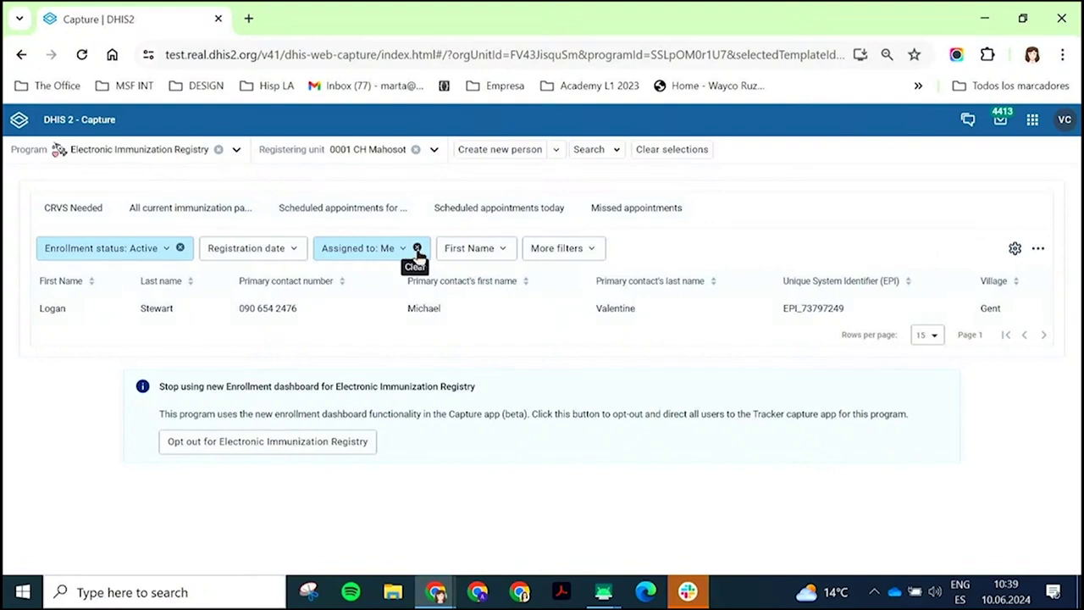
pyautogui.click(1038, 248)
pyautogui.click(993, 283)
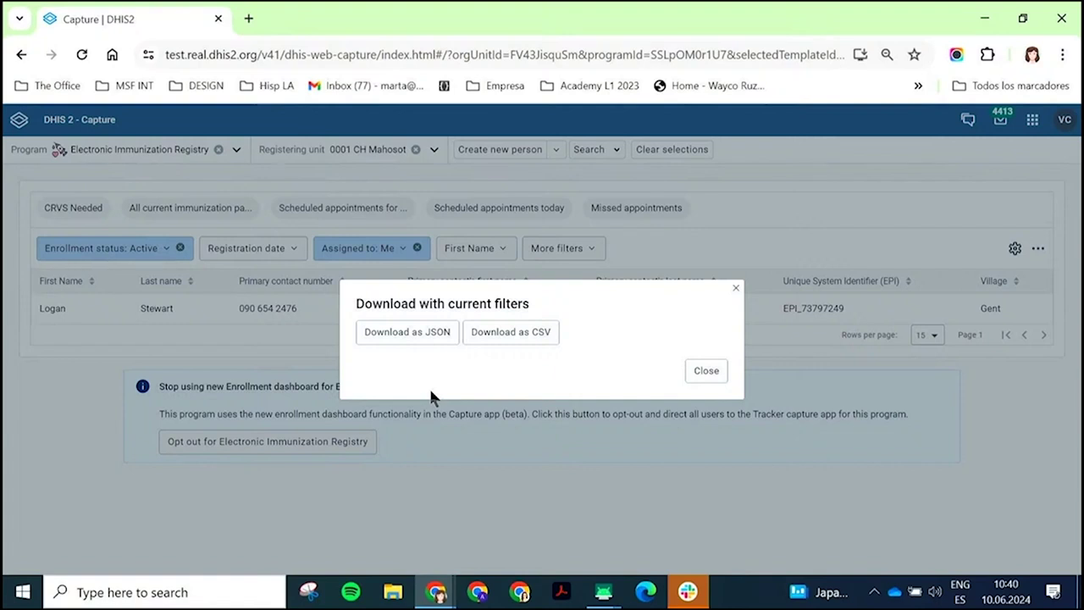
pyautogui.click(714, 372)
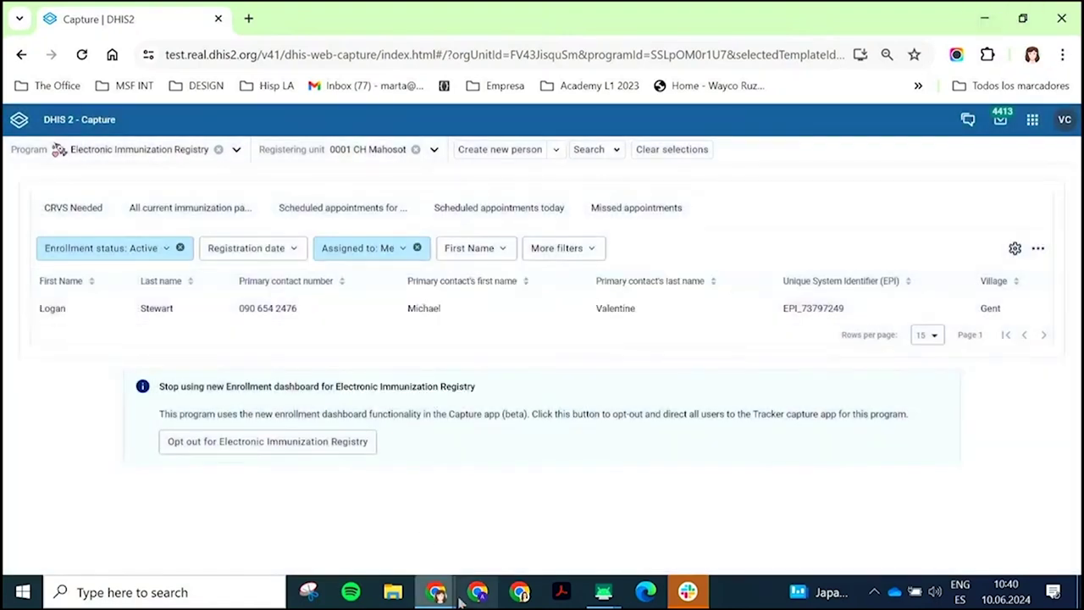
# Switch to the What's New in DHIS2 deck and advance to slide 53, 'New Changelog'
pyautogui.moveTo(438, 596)
pyautogui.click(117, 516)
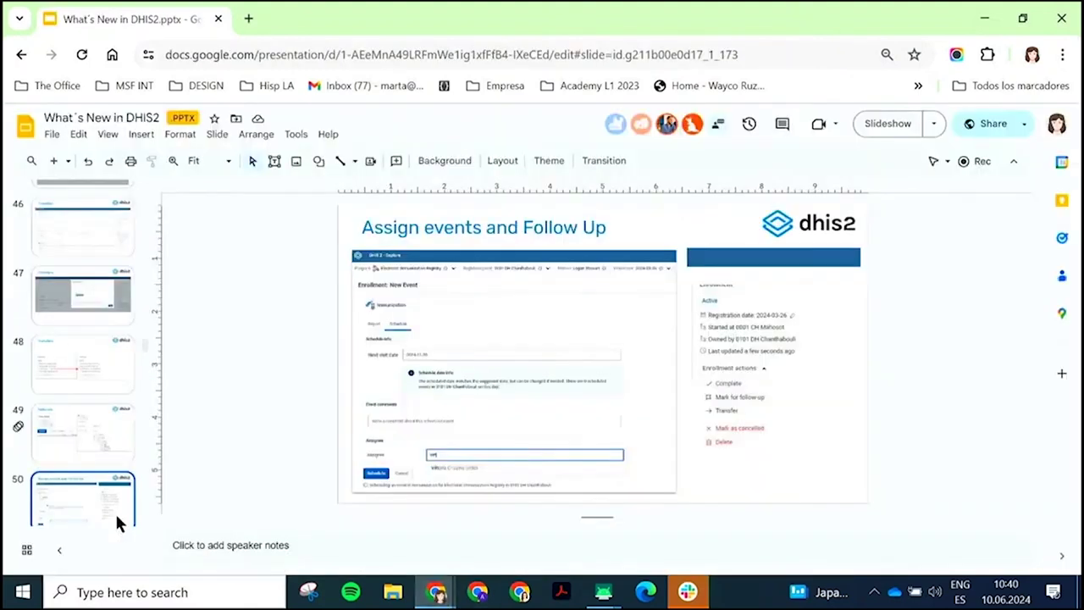
pyautogui.press('Down')
pyautogui.press('Down')
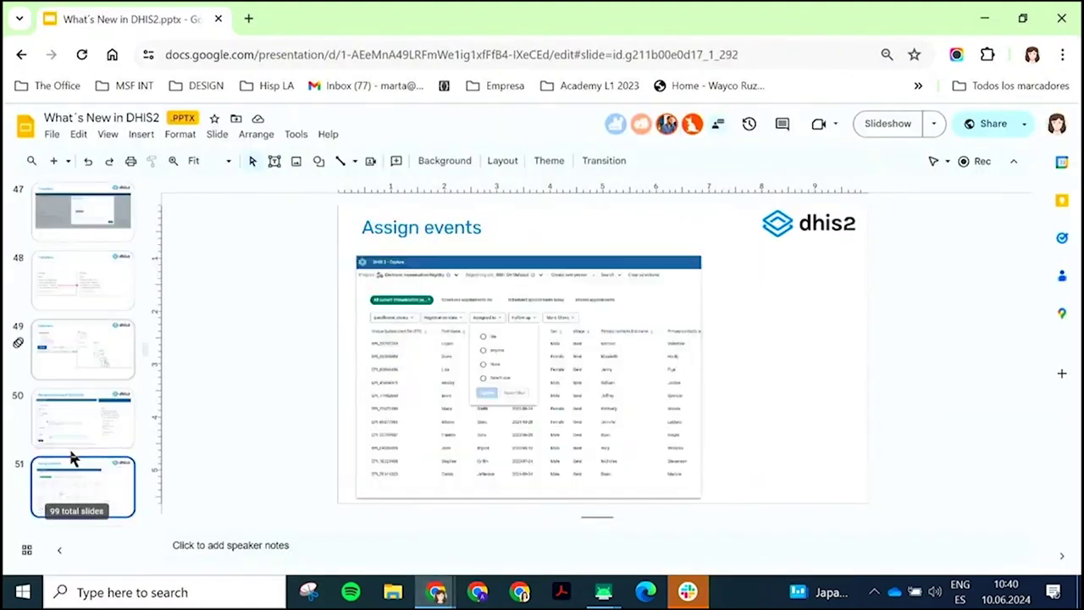
pyautogui.press('Down')
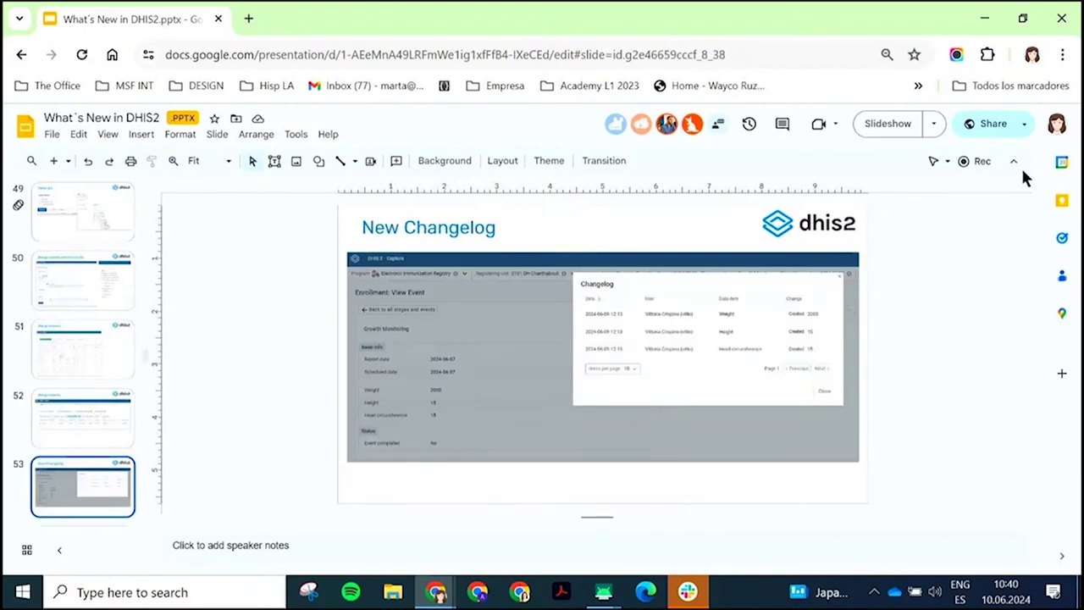